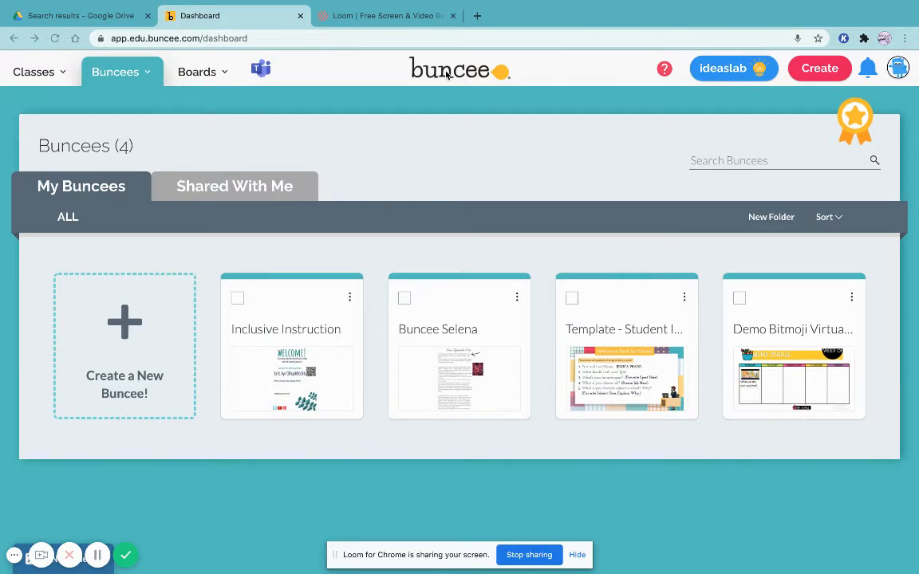
Start creating a new Buncee in Buncee 3.0
left_click(133, 331)
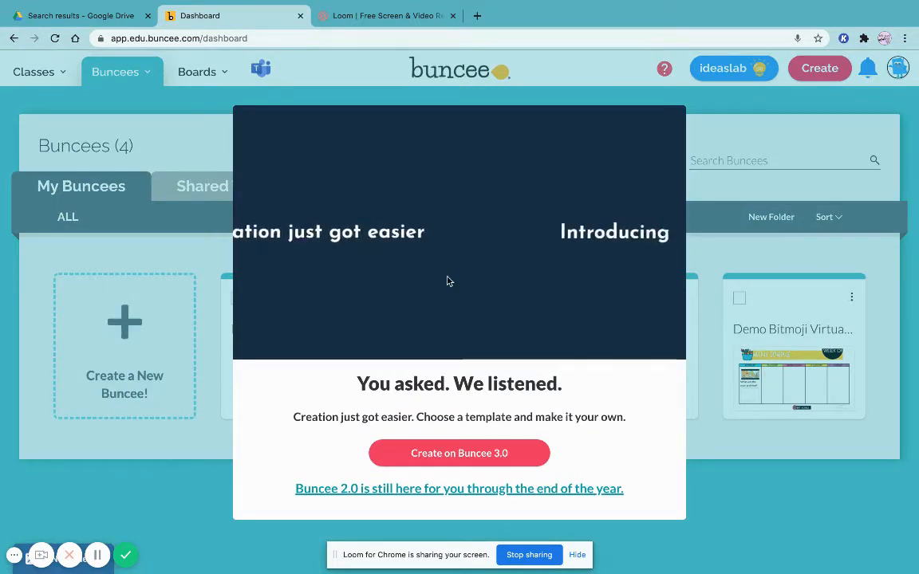
left_click(435, 459)
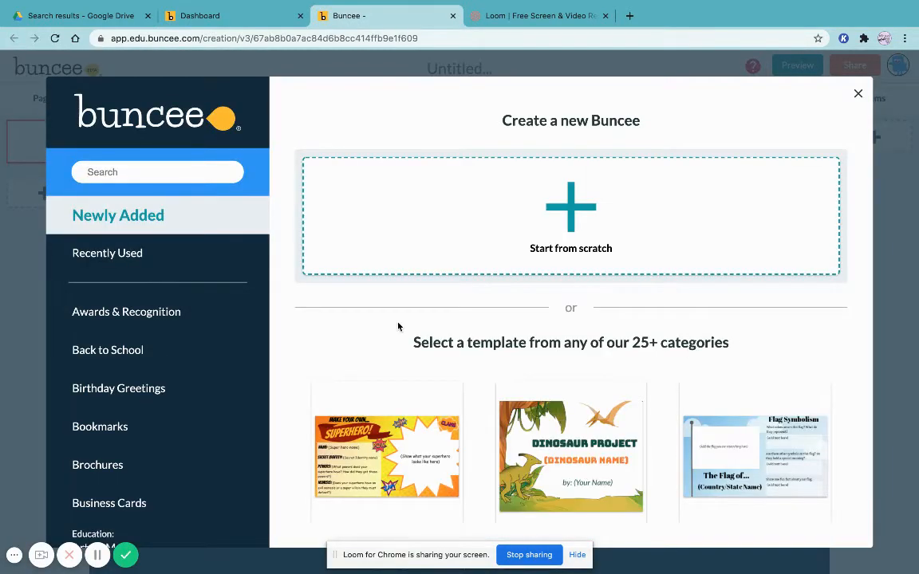
Browse the Newly Added templates in the template gallery
scroll(501, 402, "down", 1)
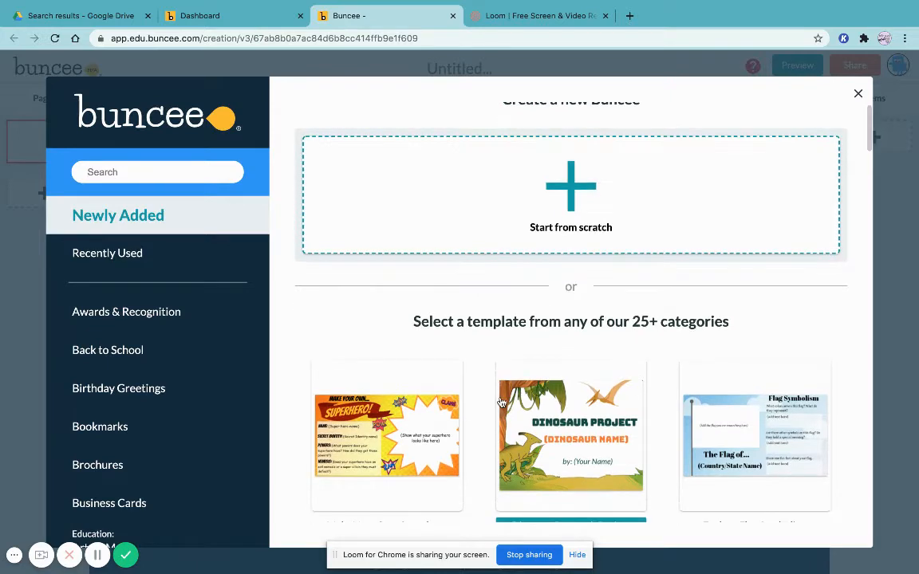
scroll(501, 402, "down", 5)
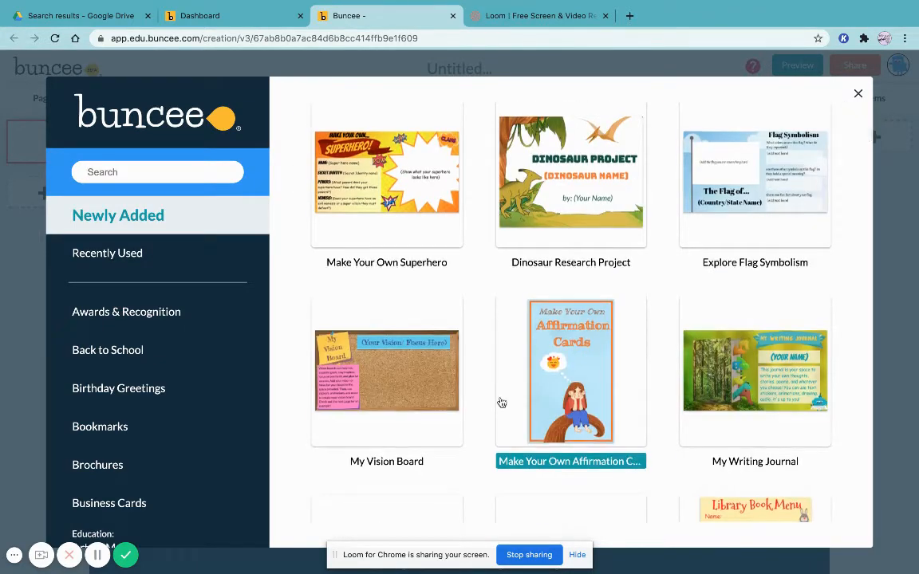
scroll(501, 402, "down", 7)
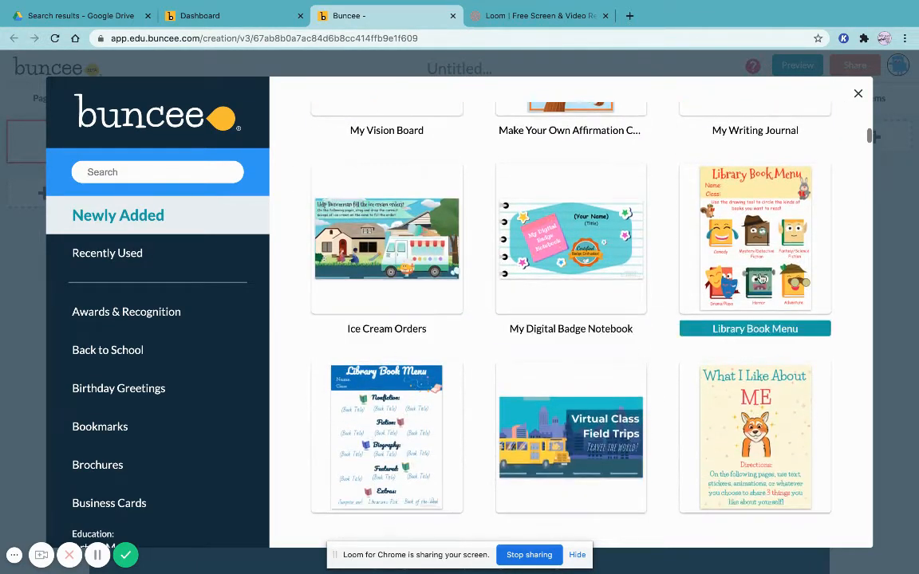
scroll(761, 278, "down", 2)
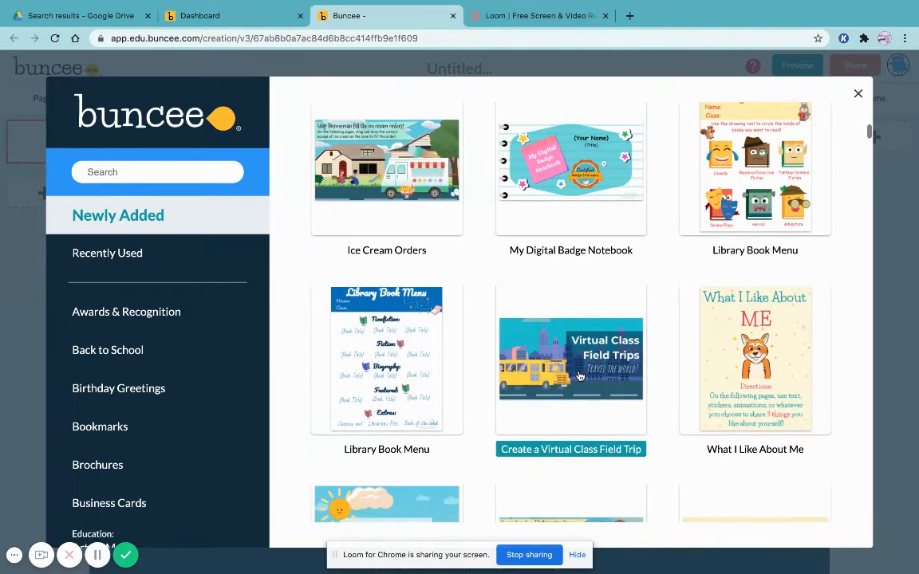
scroll(581, 377, "down", 3)
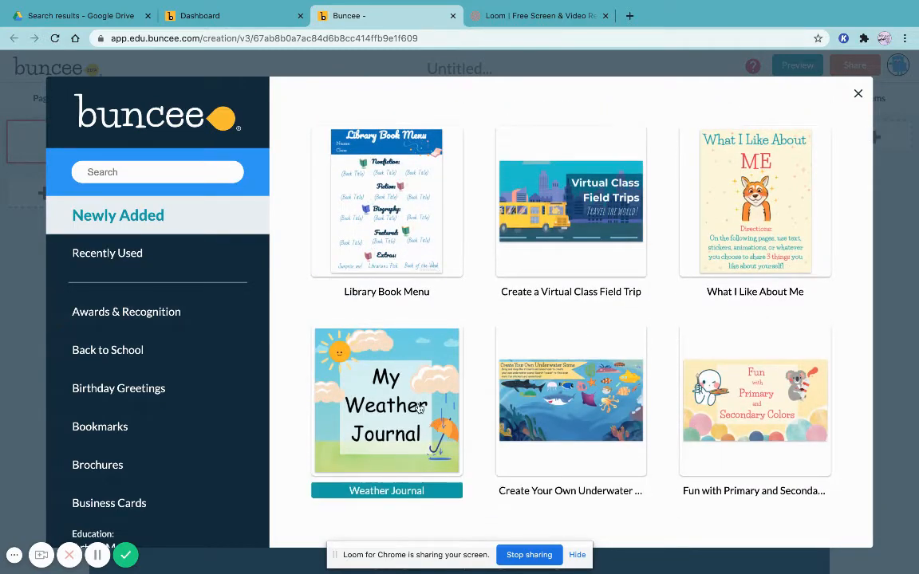
scroll(130, 398, "down", 3)
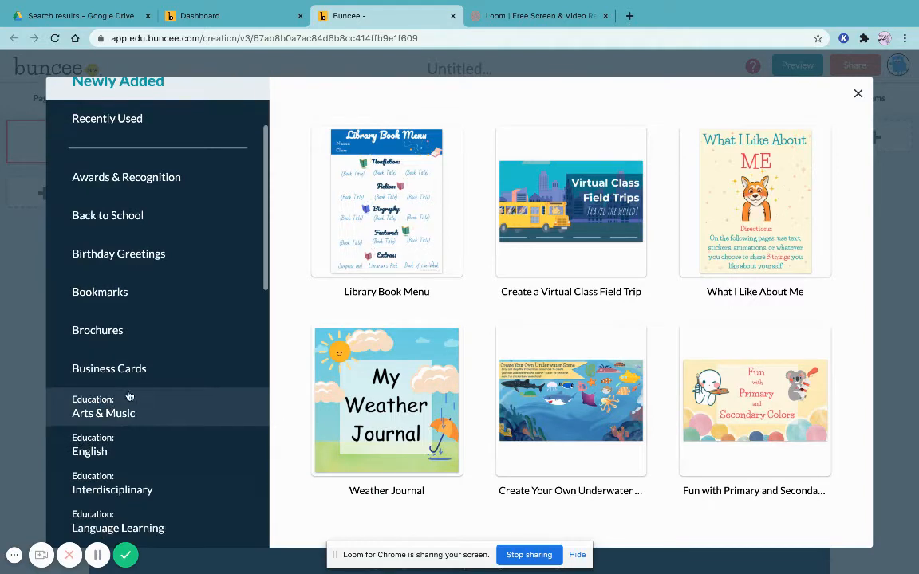
scroll(118, 455, "down", 1)
Open the Education: English template category and browse its templates
left_click(125, 418)
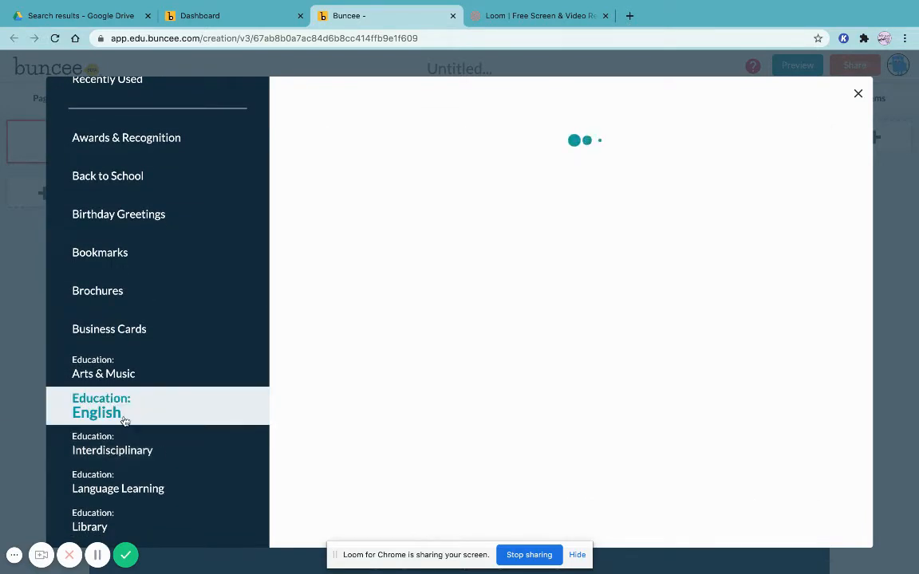
scroll(413, 430, "down", 4)
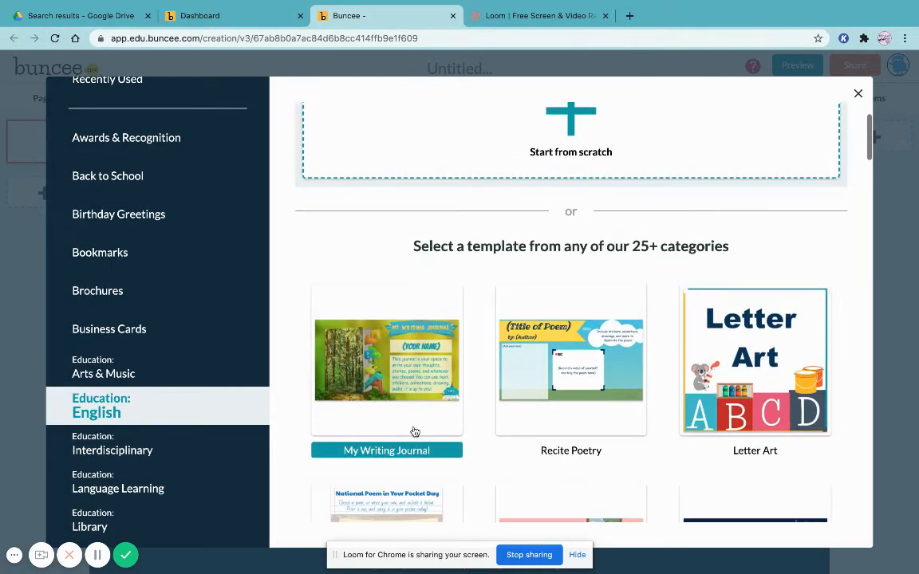
scroll(415, 430, "down", 2)
scroll(118, 351, "down", 2)
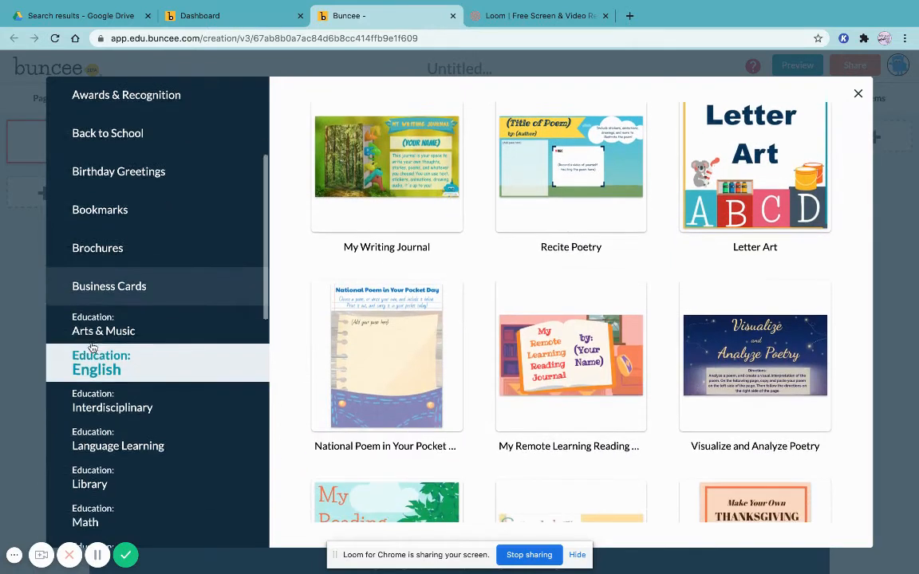
View the Business Cards category, then browse the Education: Physical Education templates
left_click(117, 243)
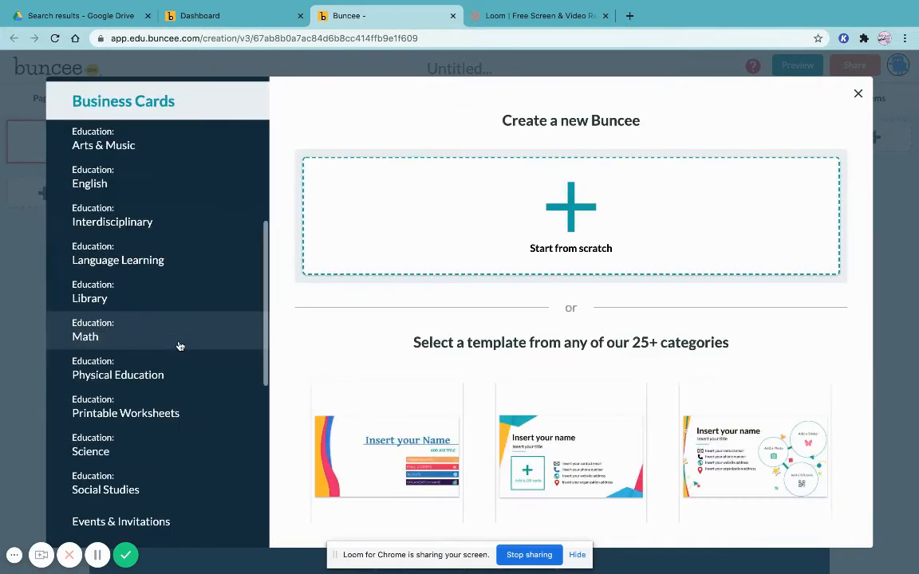
left_click(157, 384)
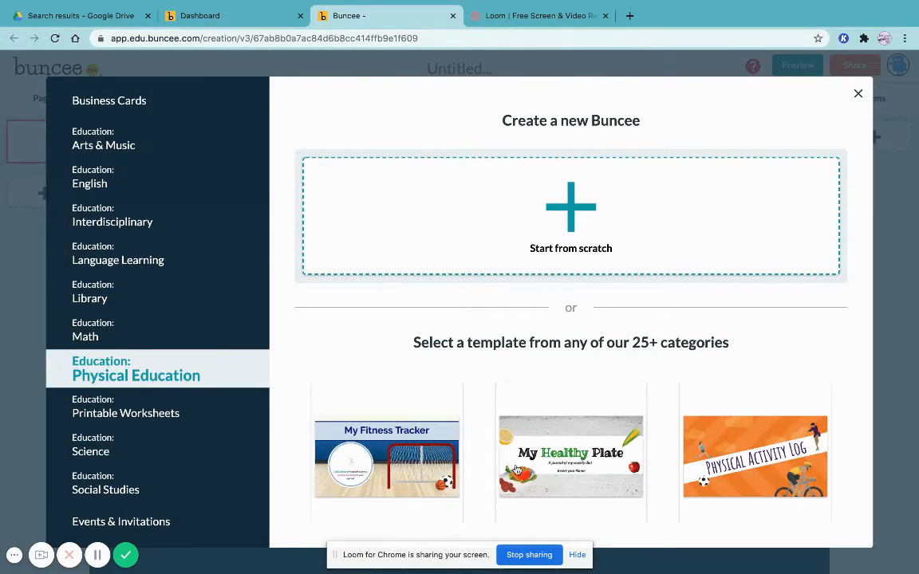
scroll(517, 470, "down", 4)
scroll(235, 482, "down", 1)
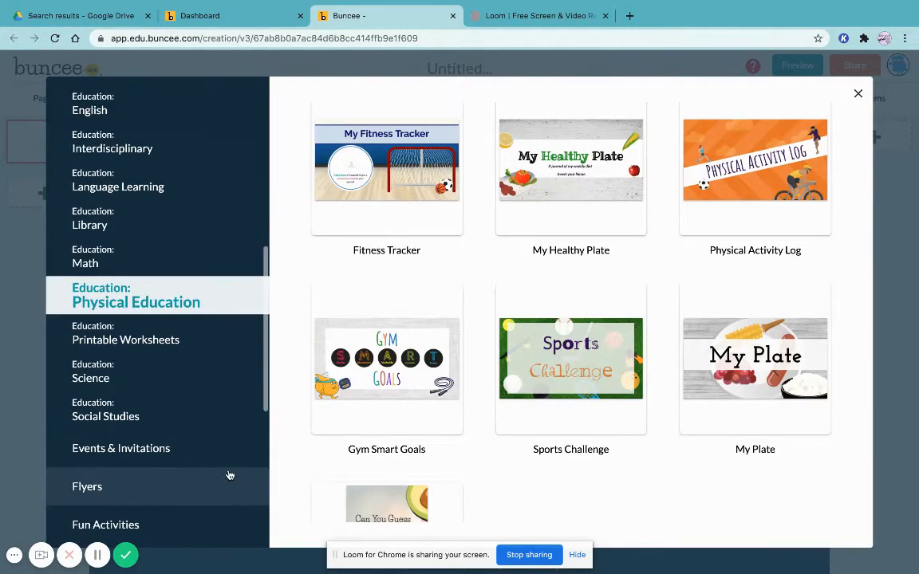
Look at the Events & Invitations and Flyers template categories
left_click(206, 451)
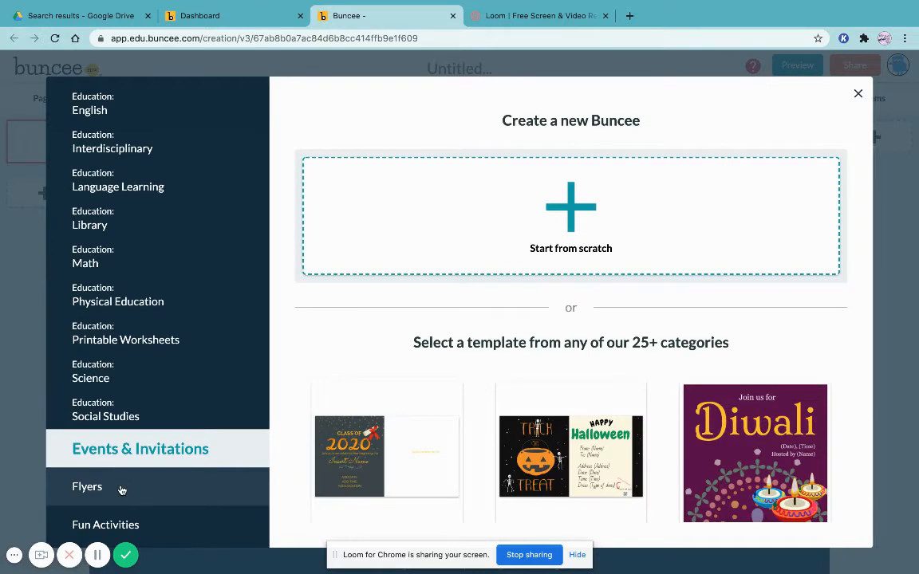
left_click(121, 489)
scroll(121, 490, "down", 2)
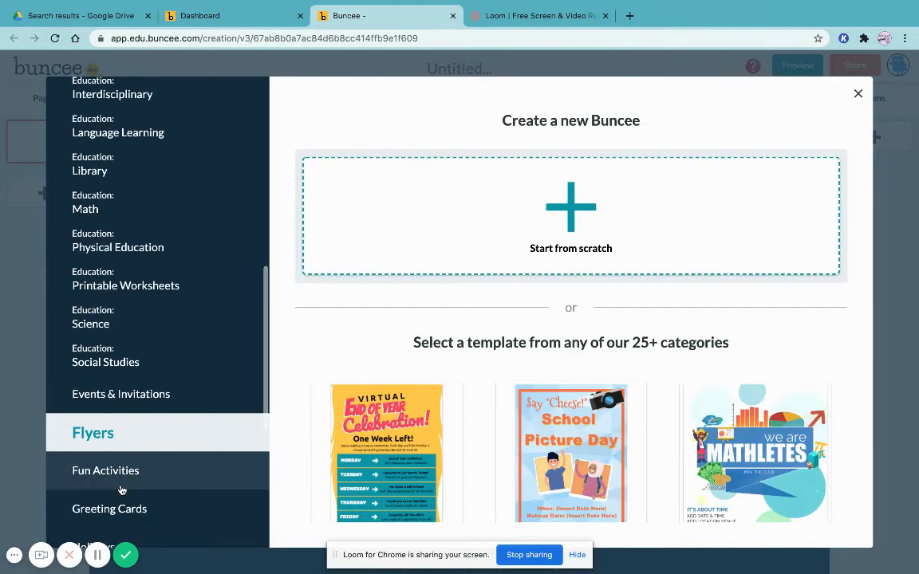
scroll(122, 490, "down", 2)
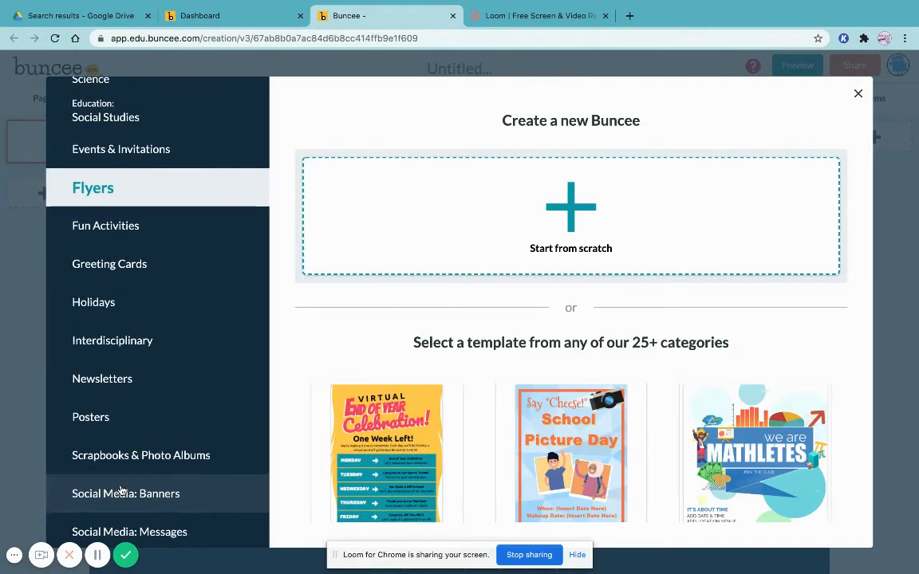
scroll(122, 490, "down", 1)
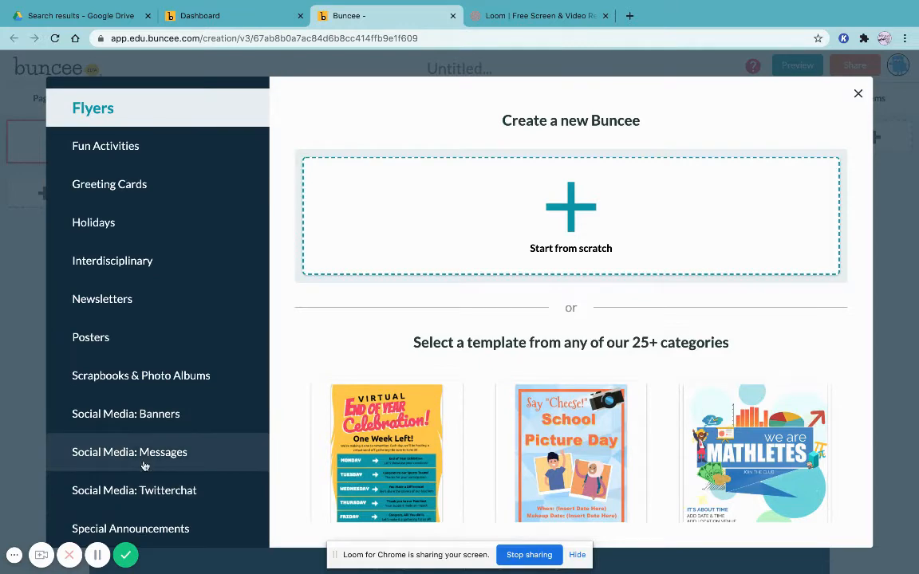
Browse the Social Media: Messages templates
left_click(145, 466)
scroll(362, 468, "down", 2)
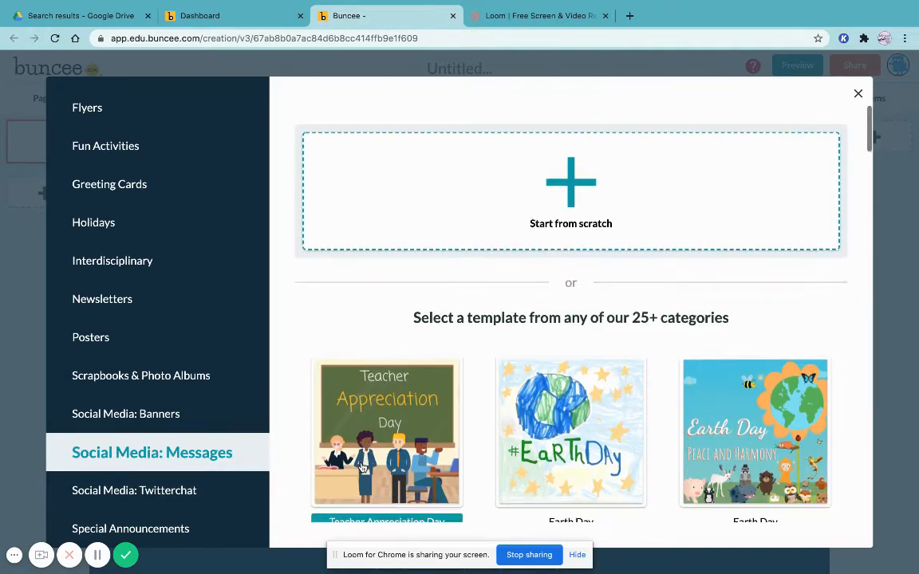
scroll(363, 463, "down", 4)
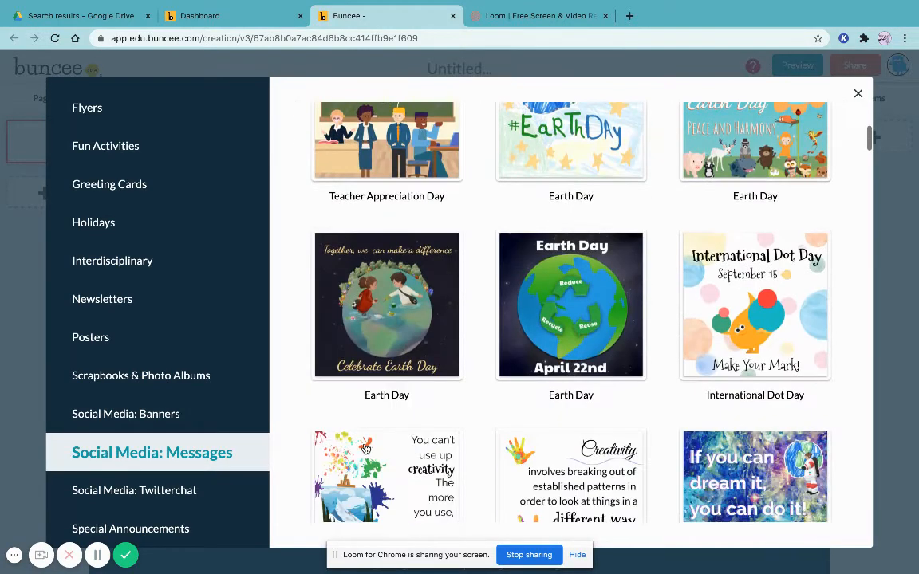
scroll(363, 449, "down", 3)
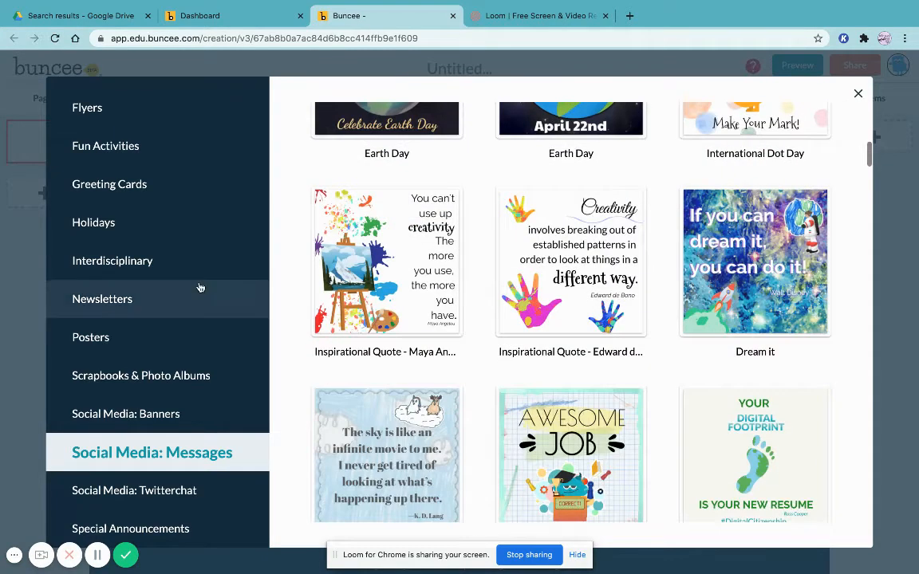
scroll(201, 288, "up", 5)
scroll(200, 287, "up", 5)
scroll(132, 438, "down", 3)
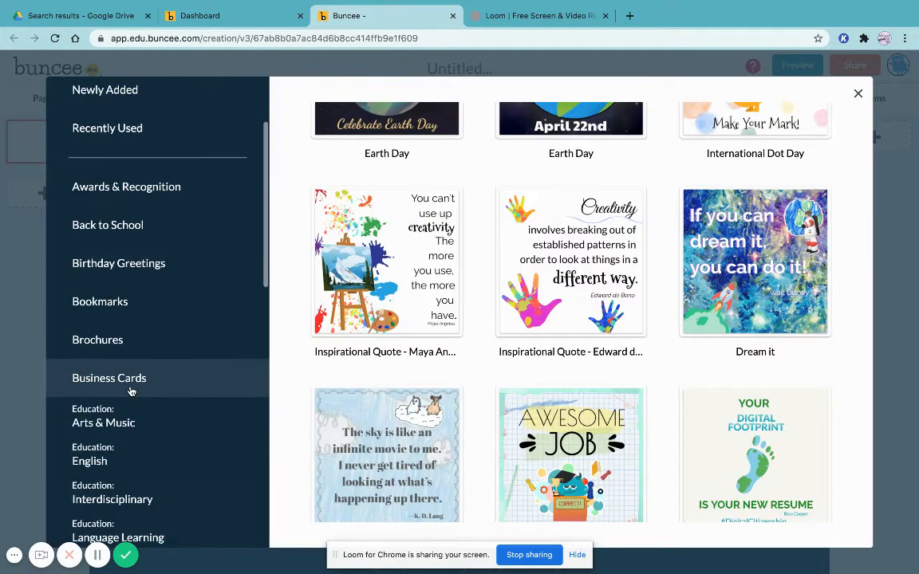
Browse the Education: Language Learning templates
left_click(119, 439)
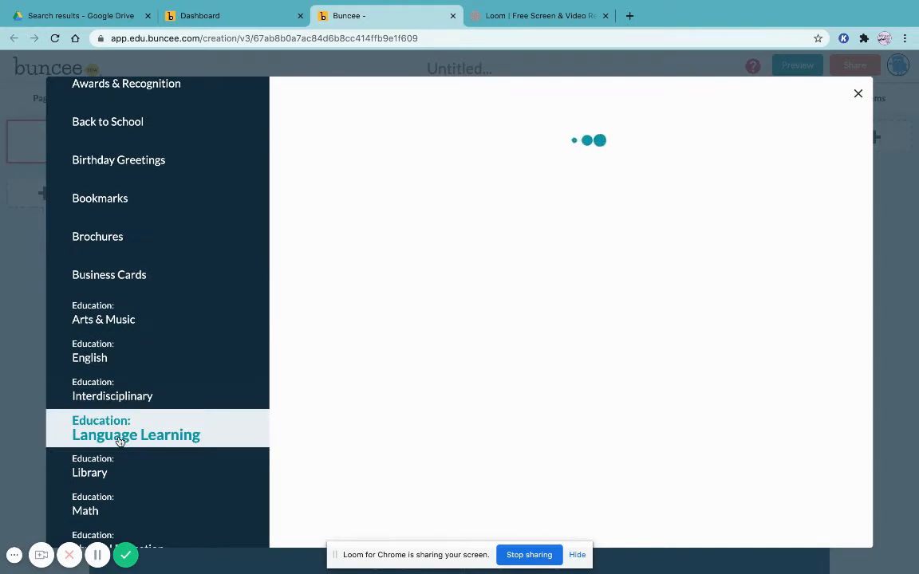
scroll(541, 280, "down", 2)
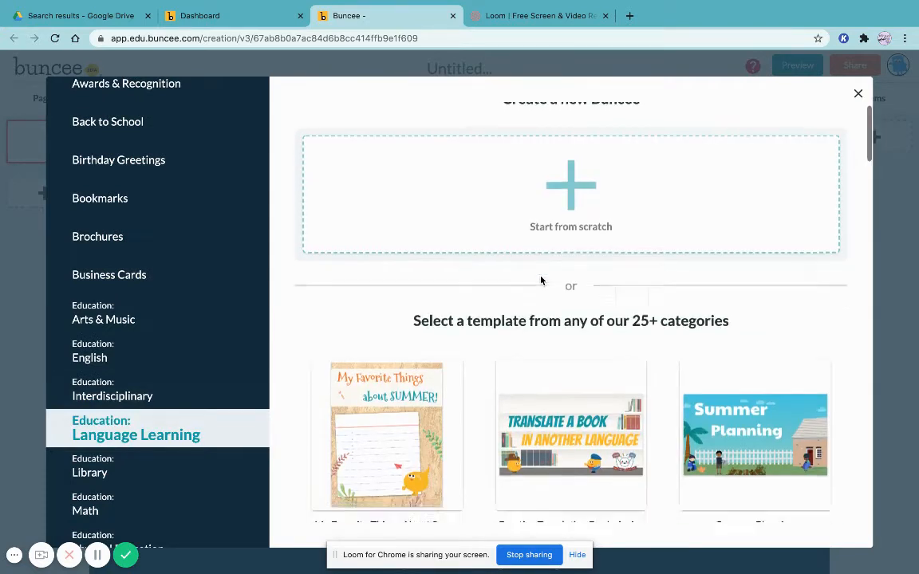
scroll(541, 280, "down", 9)
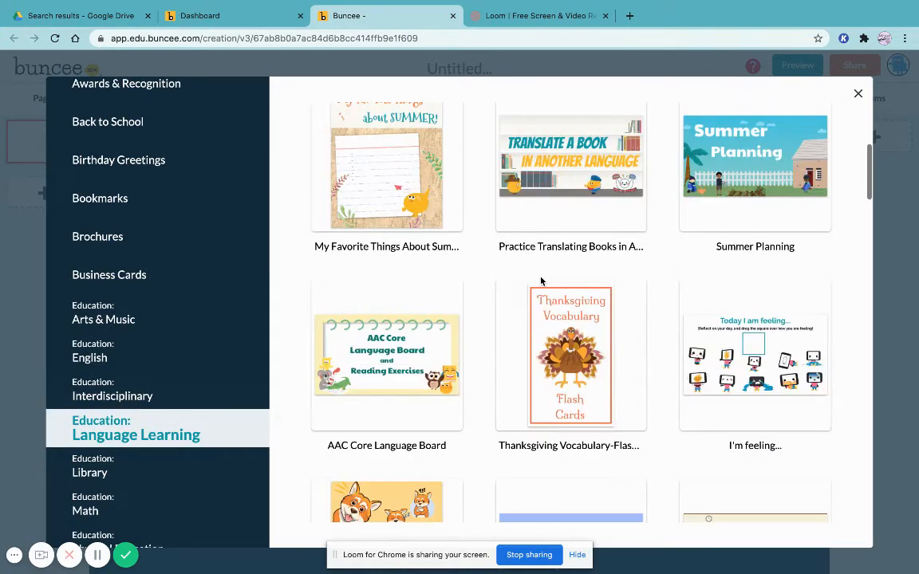
scroll(489, 262, "down", 4)
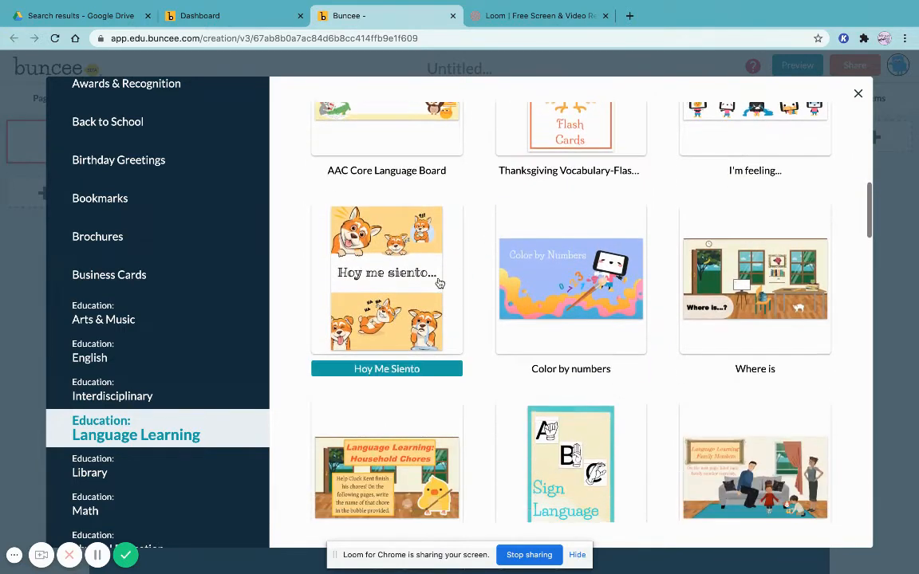
scroll(525, 324, "down", 7)
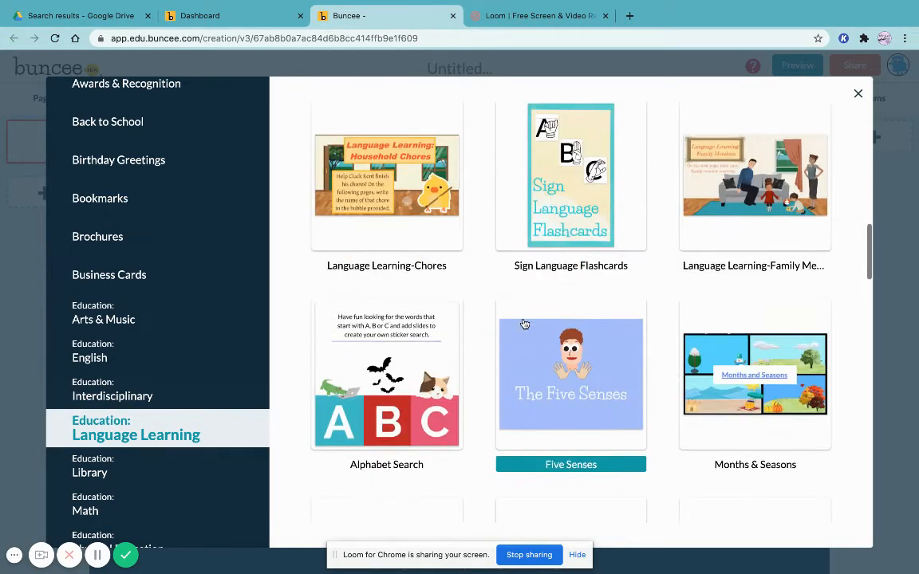
scroll(533, 176, "down", 2)
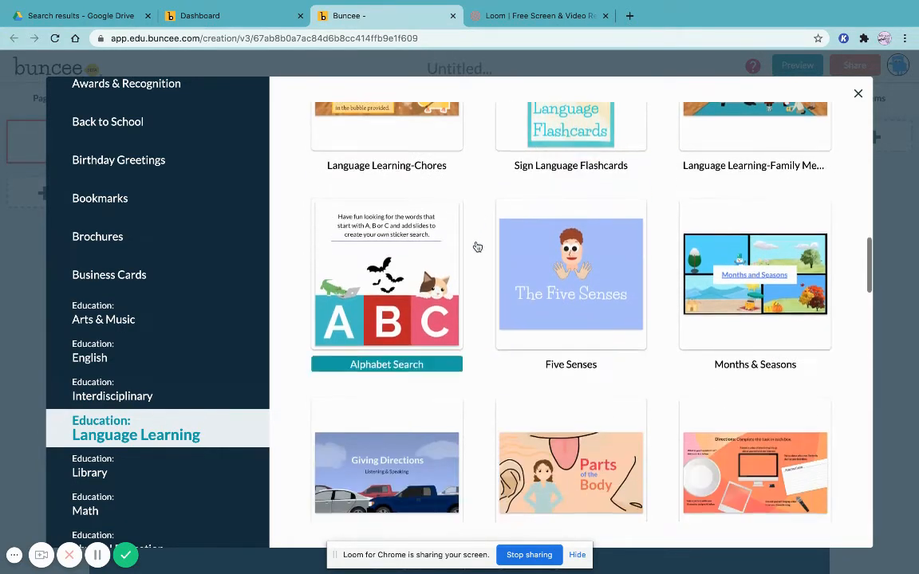
scroll(476, 247, "down", 7)
scroll(147, 231, "up", 4)
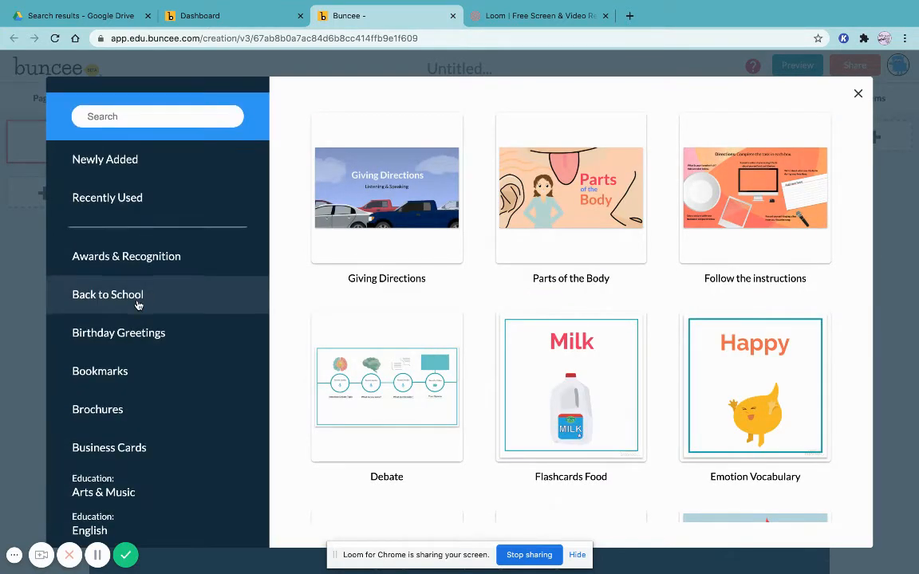
scroll(137, 304, "down", 5)
scroll(138, 304, "down", 4)
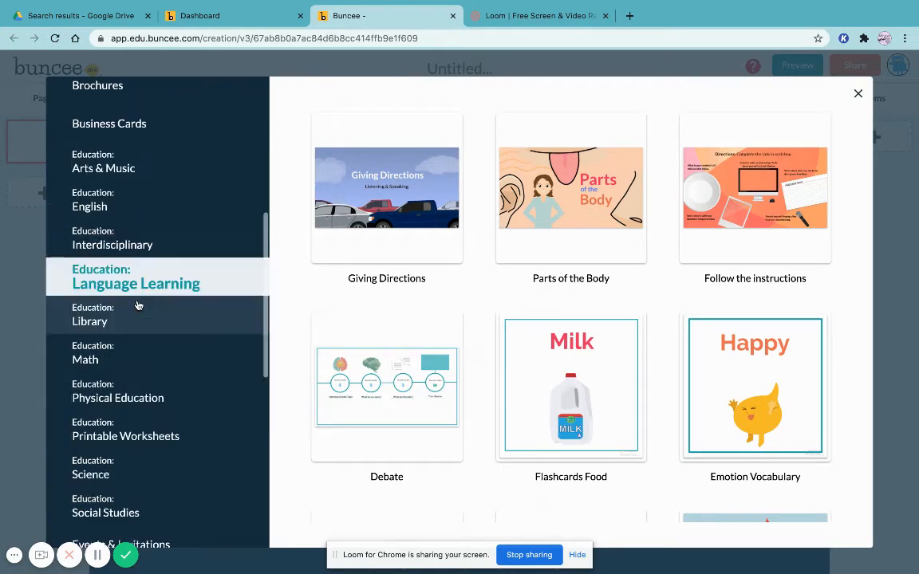
Browse the Education: Printable Worksheets templates
left_click(116, 438)
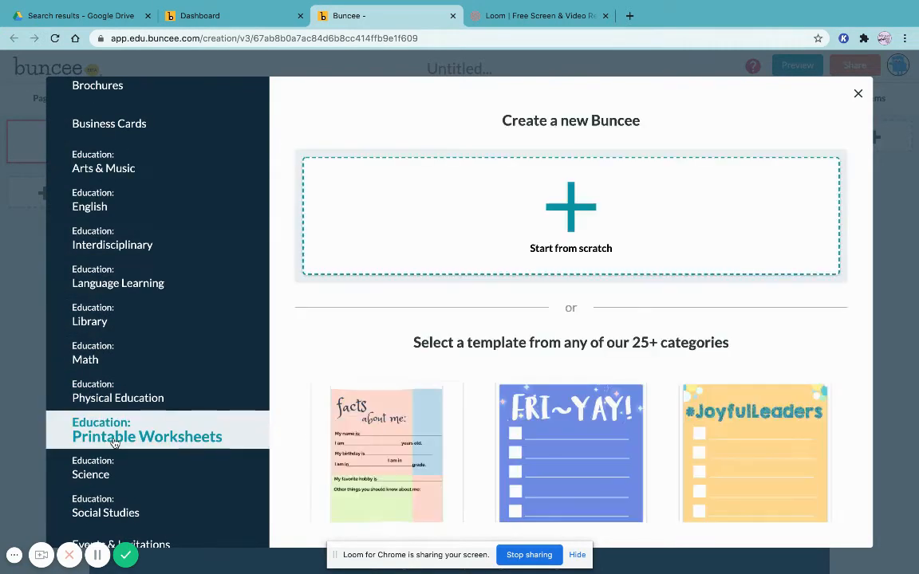
scroll(474, 436, "down", 3)
scroll(483, 422, "down", 10)
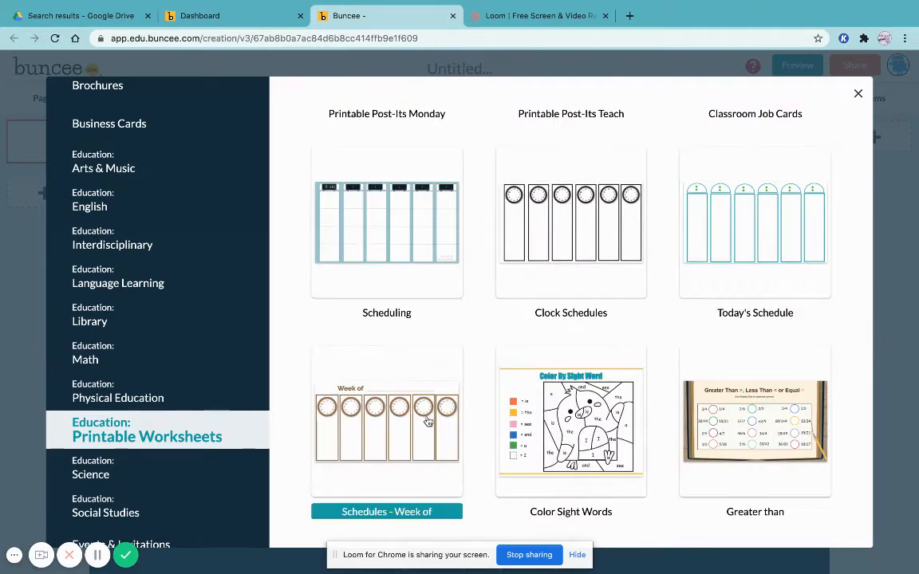
scroll(687, 256, "down", 5)
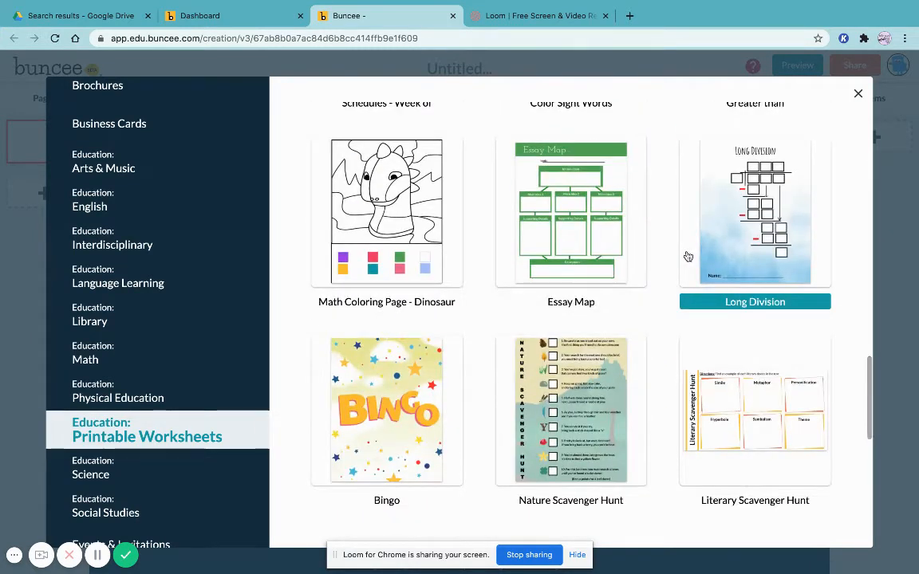
scroll(683, 349, "down", 5)
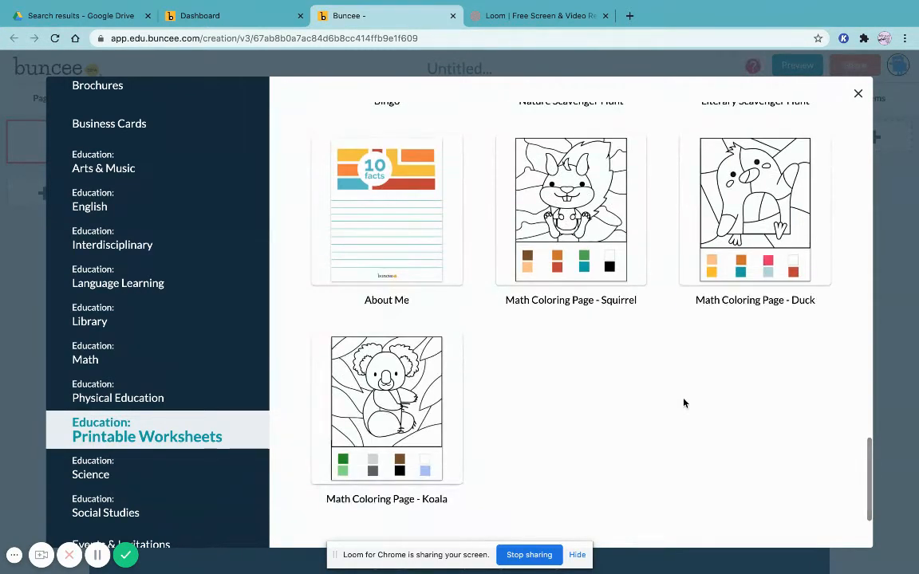
scroll(682, 402, "up", 20)
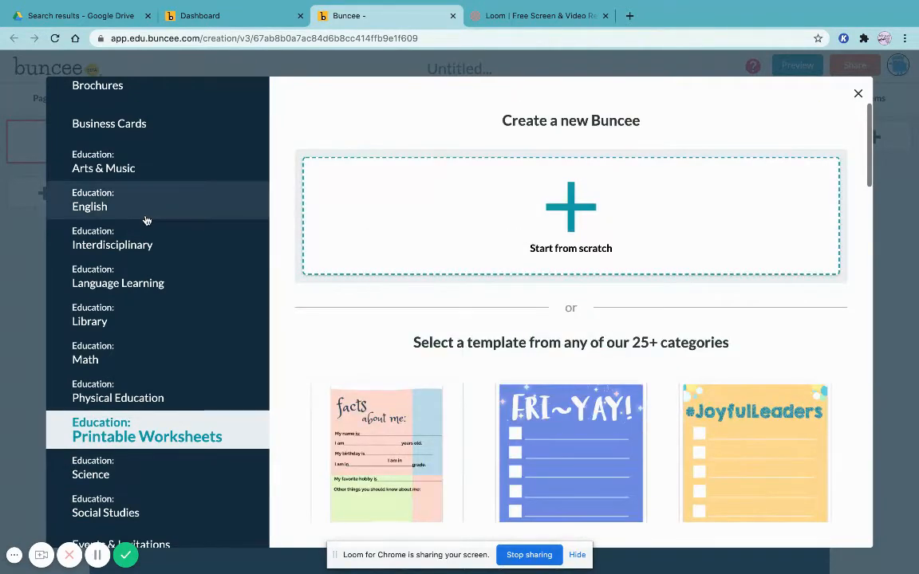
Close the template gallery to start from scratch and title the blank Buncee Example
scroll(148, 368, "up", 5)
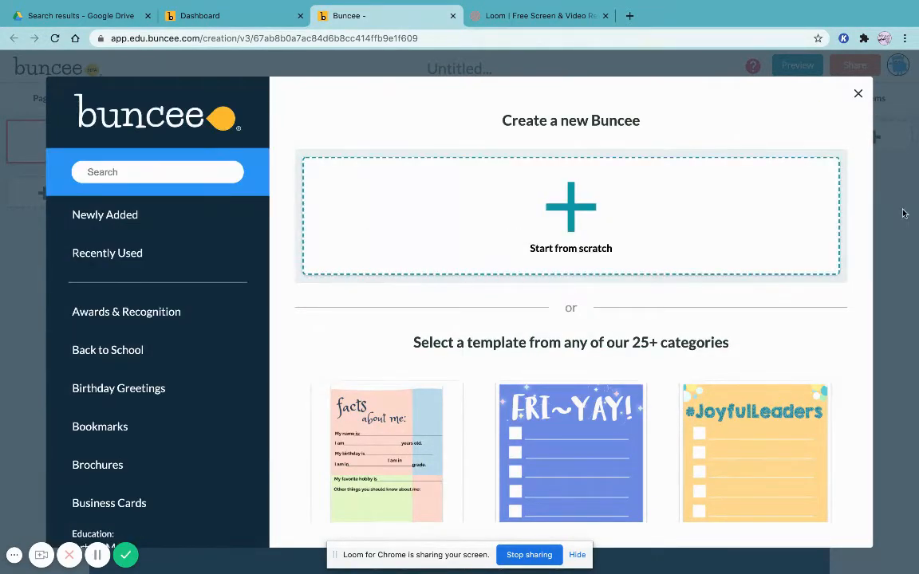
left_click(859, 93)
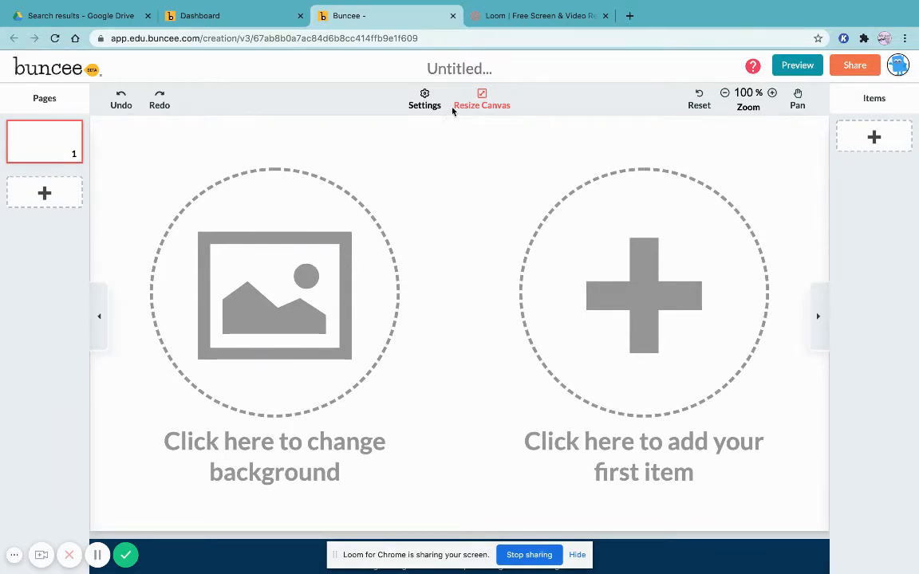
left_click(452, 71)
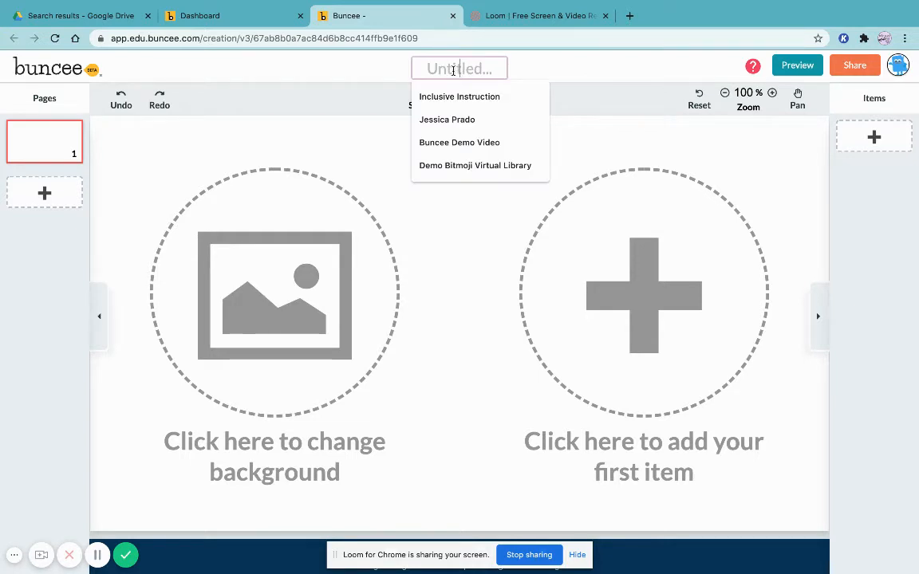
type("Example")
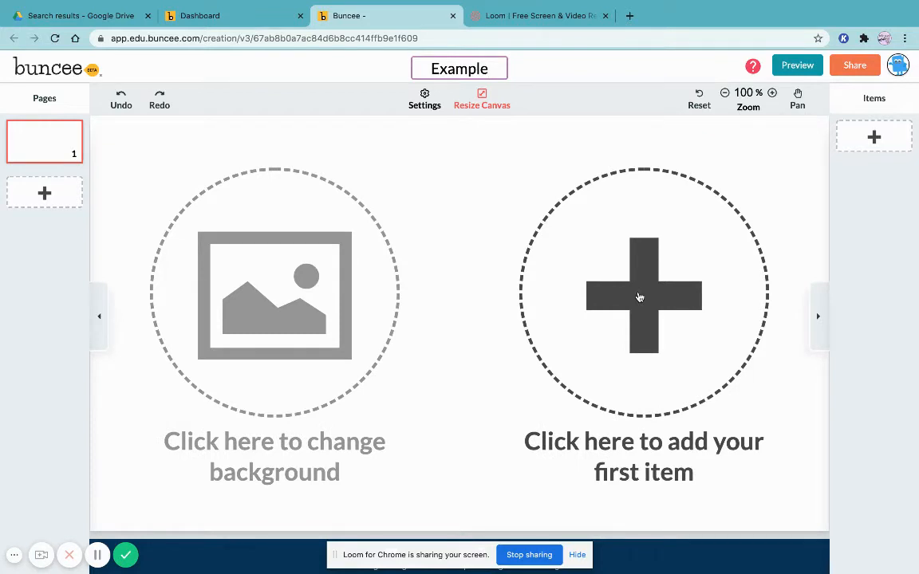
Zoom the canvas in and back out, ending at 75%
left_click(772, 94)
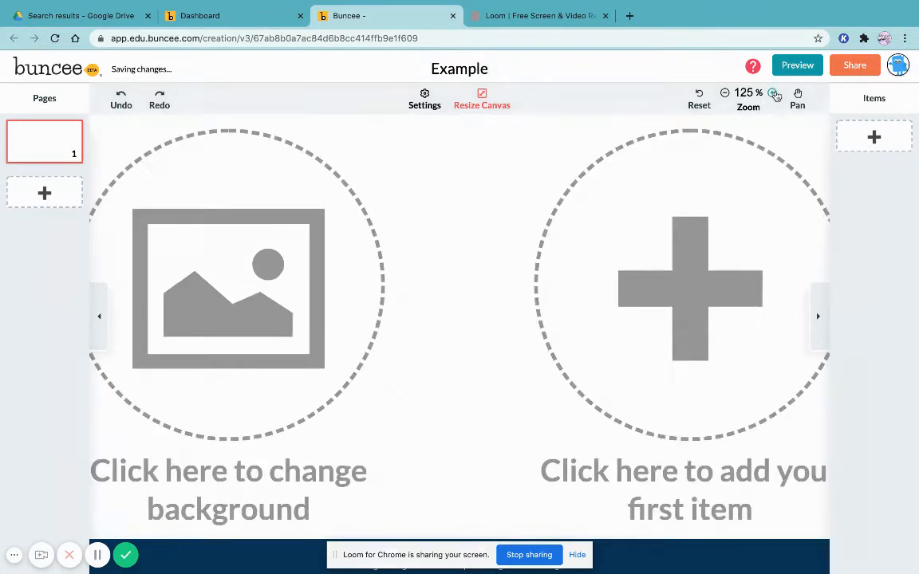
left_click(772, 94)
left_click(725, 93)
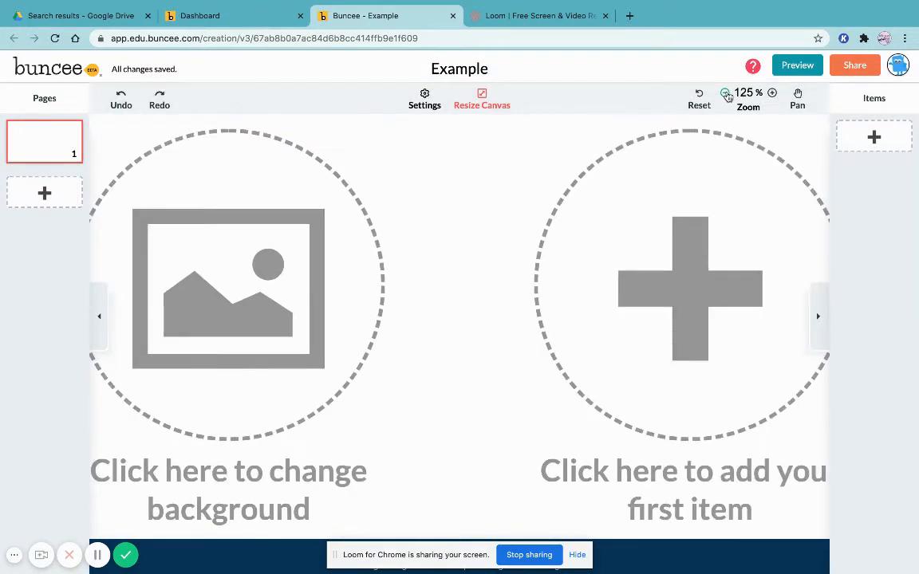
left_click(725, 94)
left_click(725, 93)
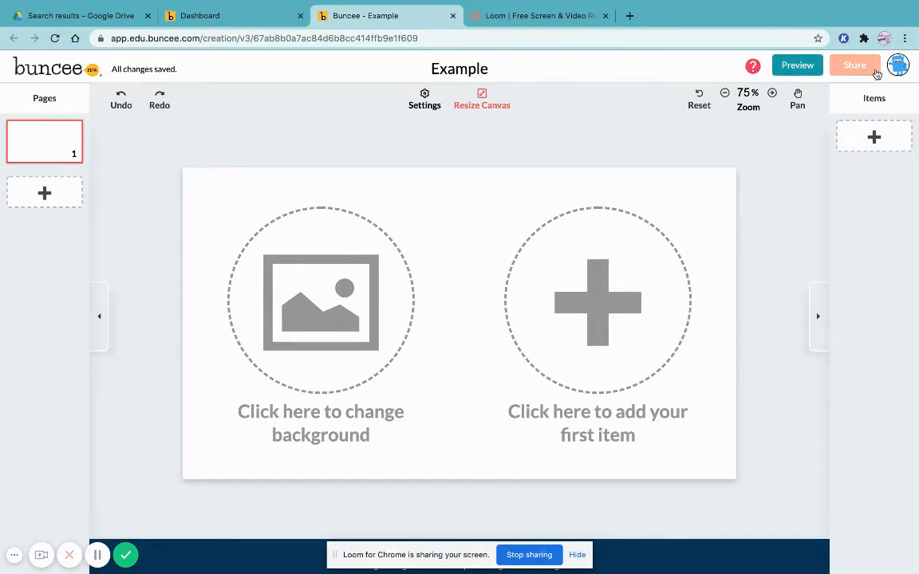
Open the Share settings to review them, then close the dialog
left_click(875, 72)
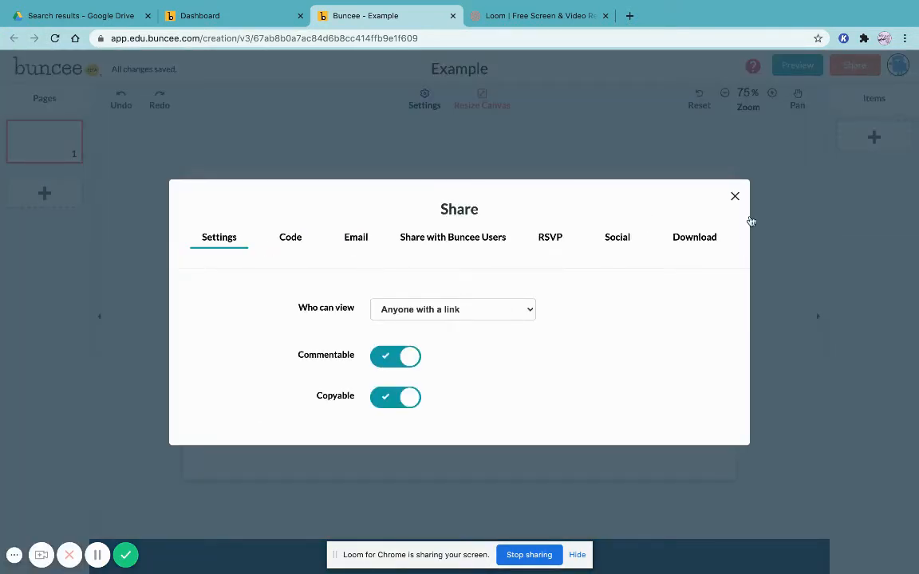
left_click(735, 197)
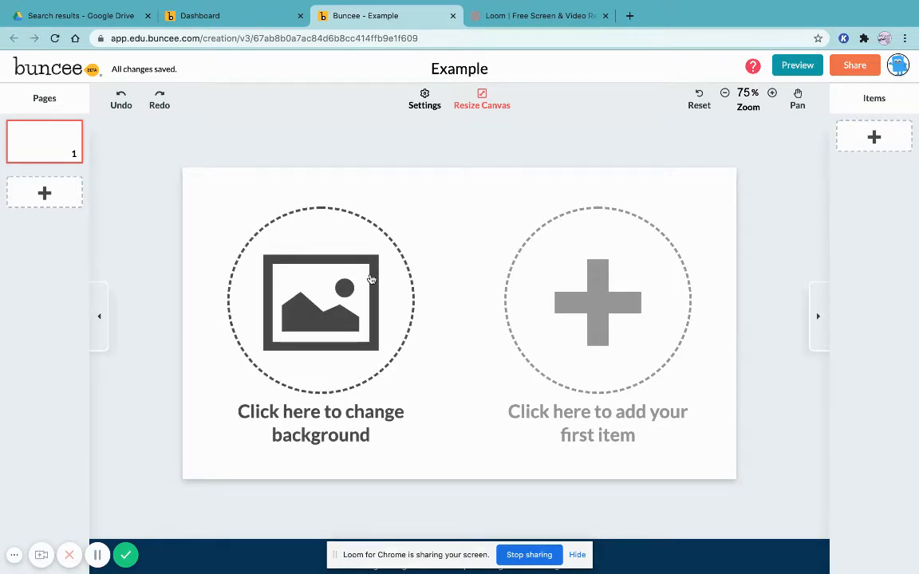
Open the background picker and browse the Trending and #Buncee Challenge background categories
left_click(370, 283)
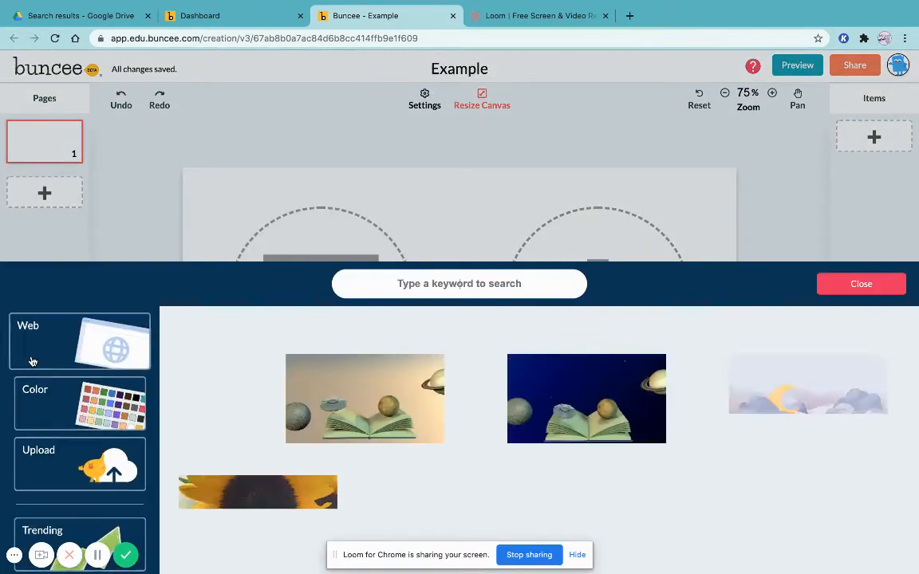
scroll(55, 406, "down", 3)
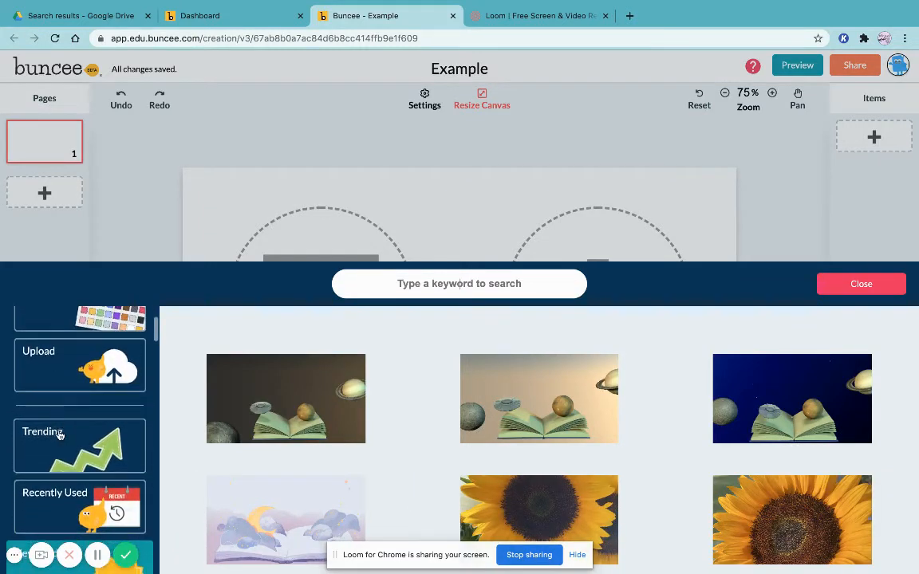
scroll(64, 435, "up", 2)
scroll(75, 435, "down", 2)
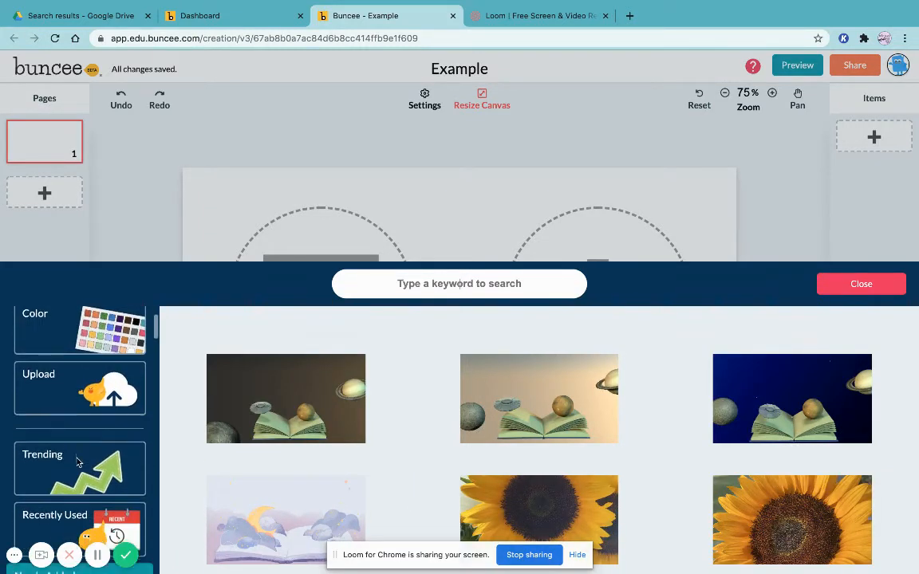
left_click(87, 434)
scroll(88, 434, "down", 3)
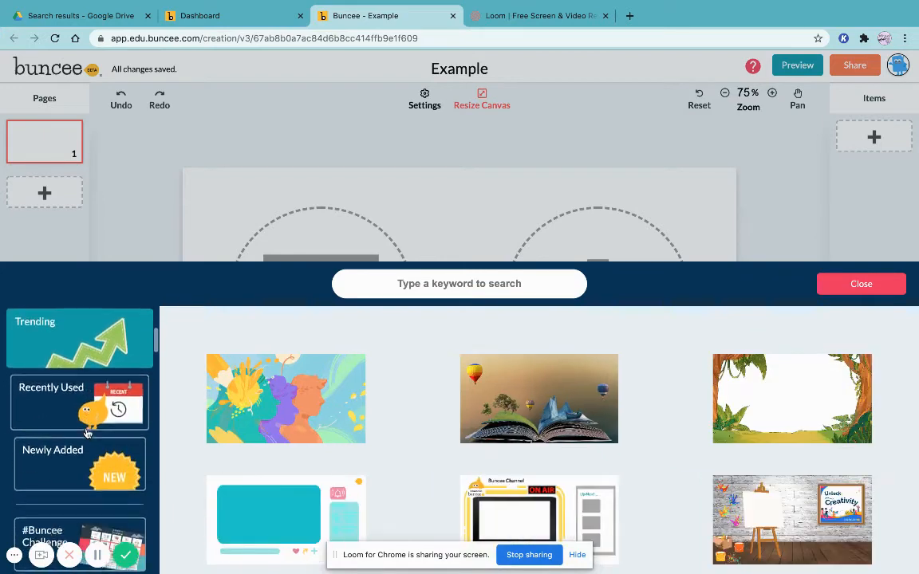
scroll(87, 434, "down", 3)
left_click(100, 435)
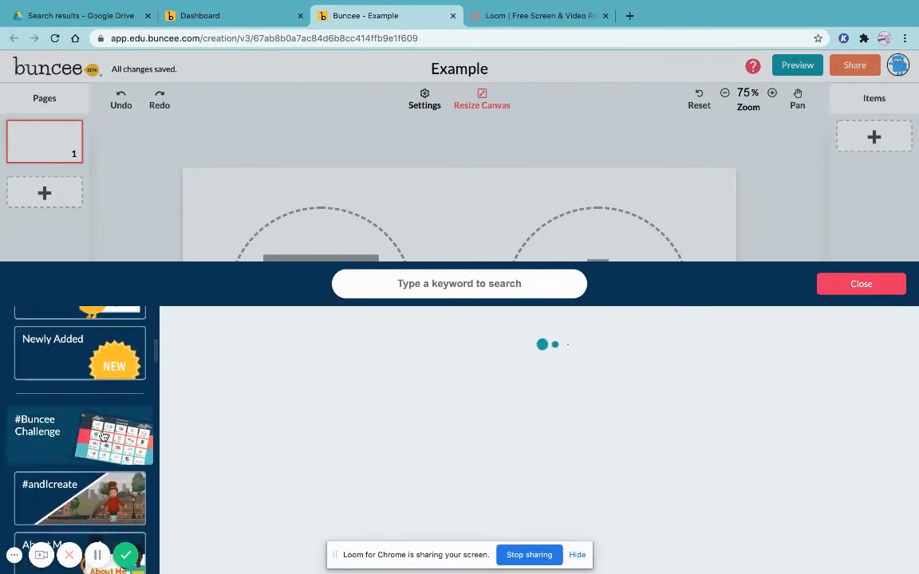
Browse the Animals background images
scroll(102, 434, "down", 5)
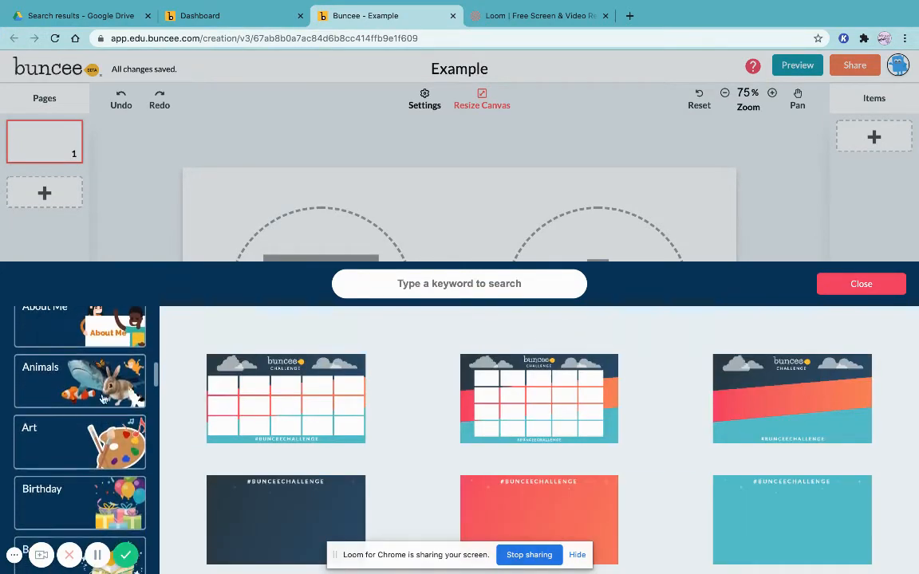
left_click(102, 389)
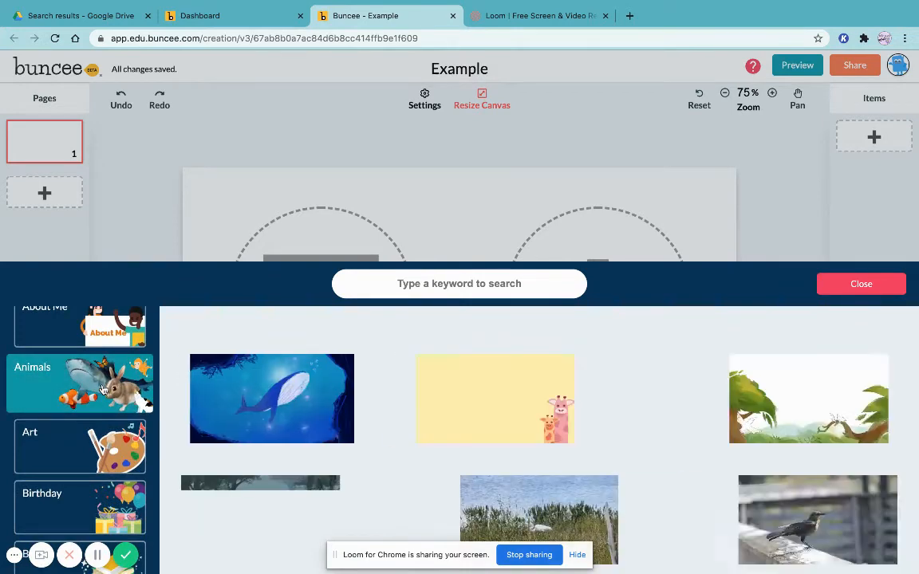
scroll(382, 406, "down", 5)
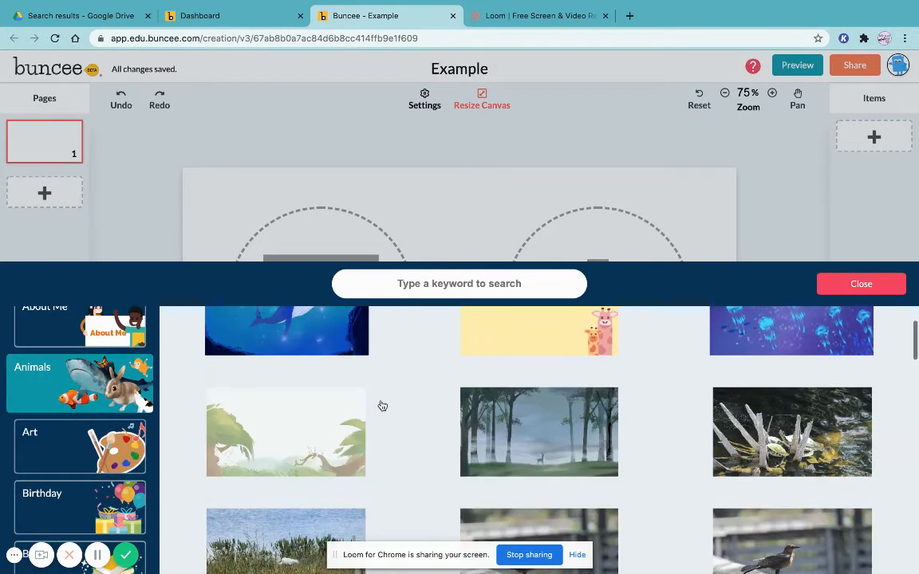
scroll(383, 406, "down", 10)
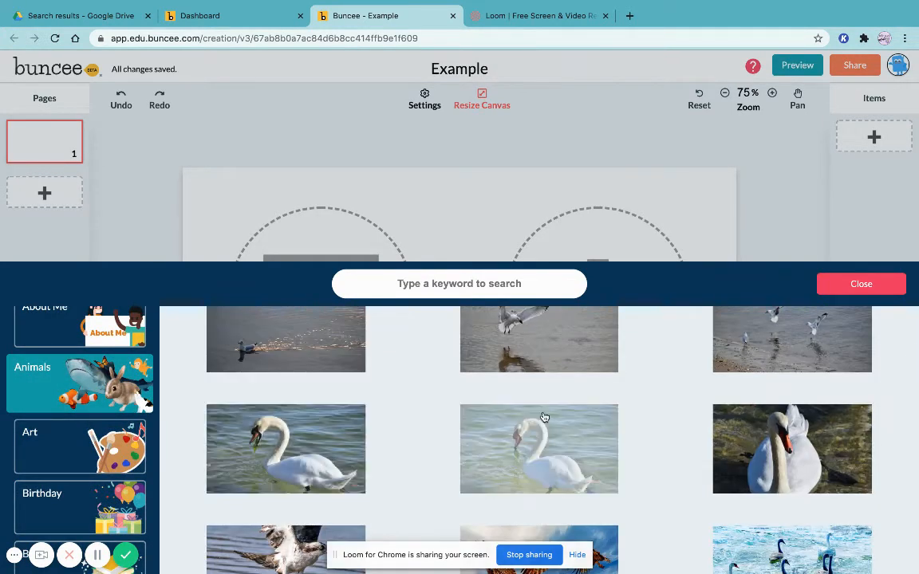
scroll(479, 415, "down", 5)
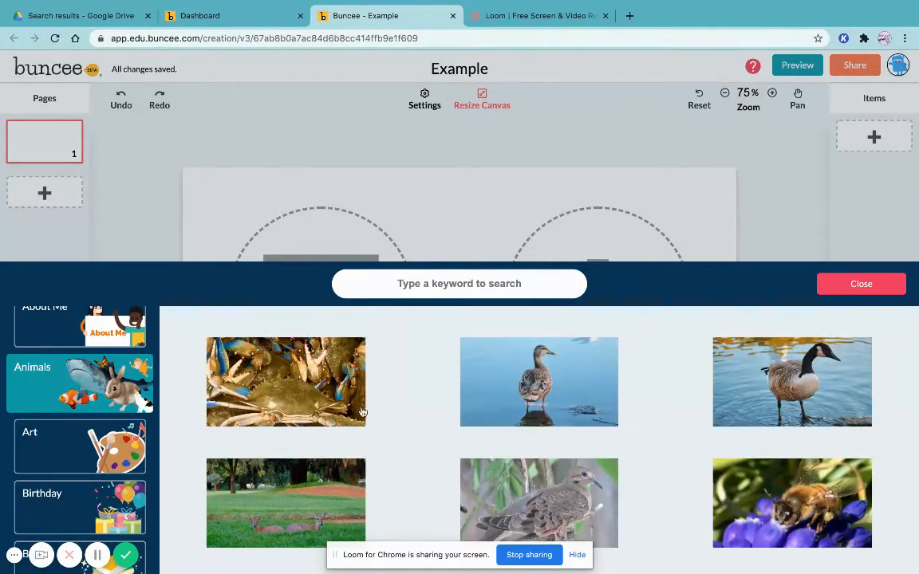
scroll(90, 363, "down", 4)
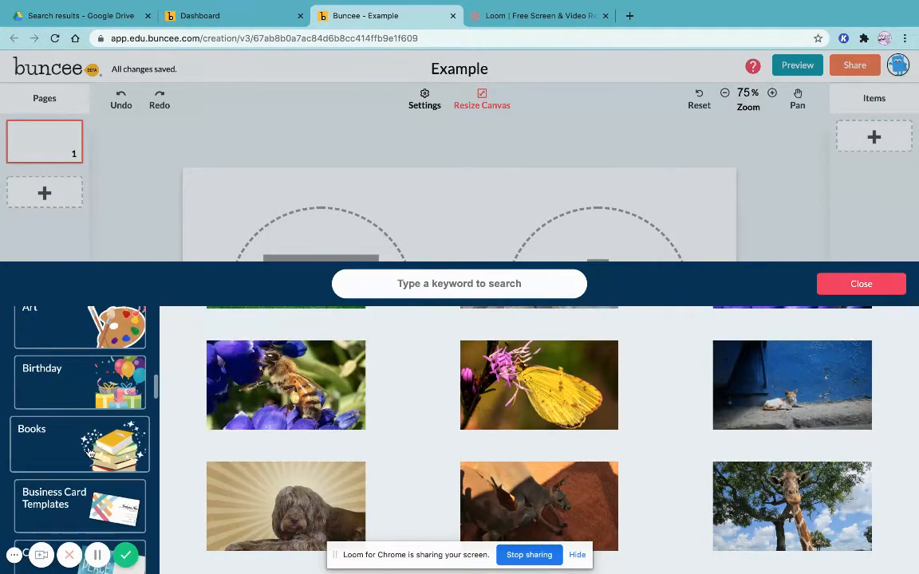
Browse the Books background images
left_click(96, 335)
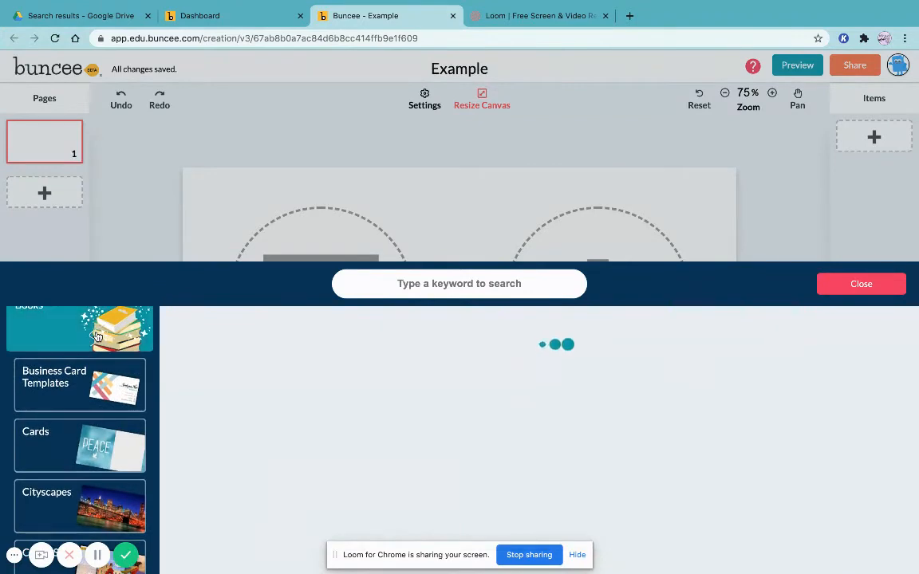
scroll(399, 358, "down", 3)
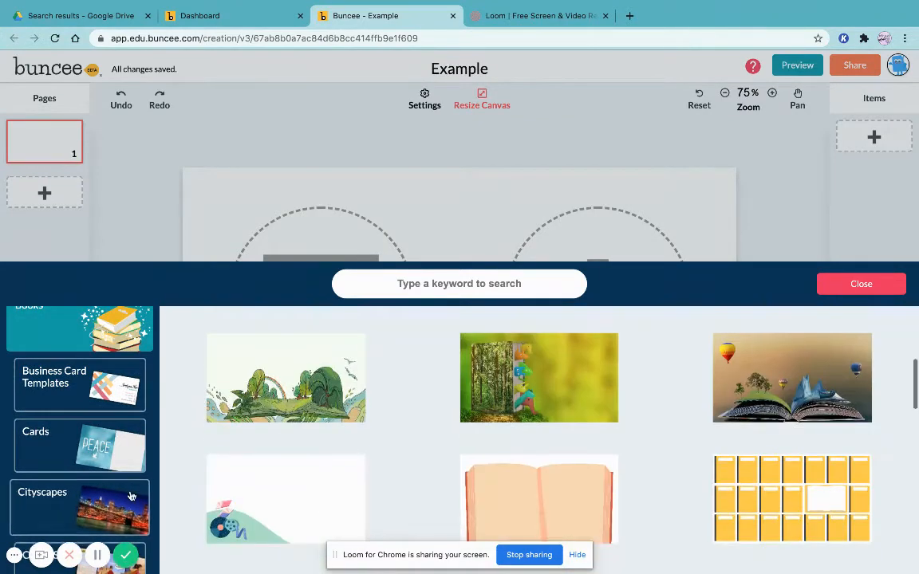
scroll(108, 485, "down", 3)
scroll(108, 485, "down", 4)
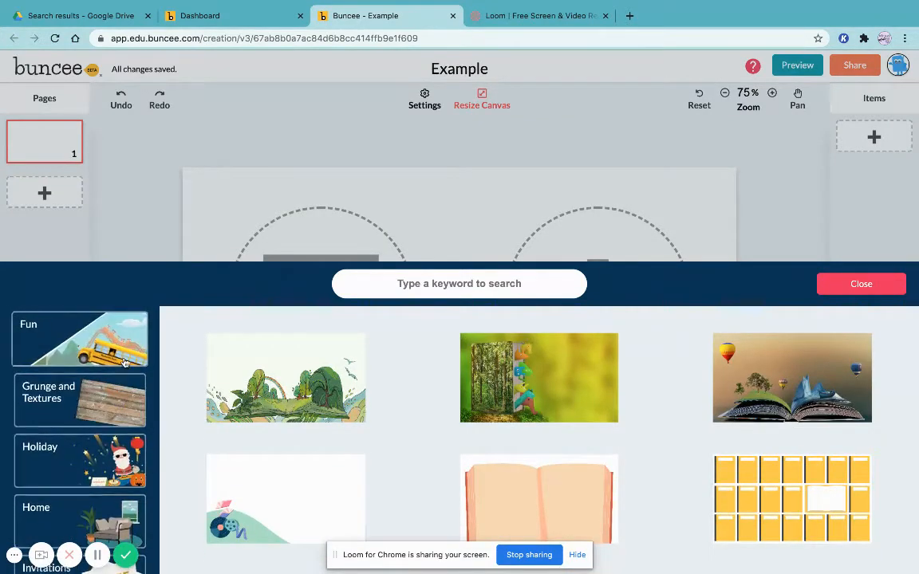
scroll(108, 485, "down", 2)
scroll(106, 487, "down", 2)
Browse the Library background images
left_click(104, 399)
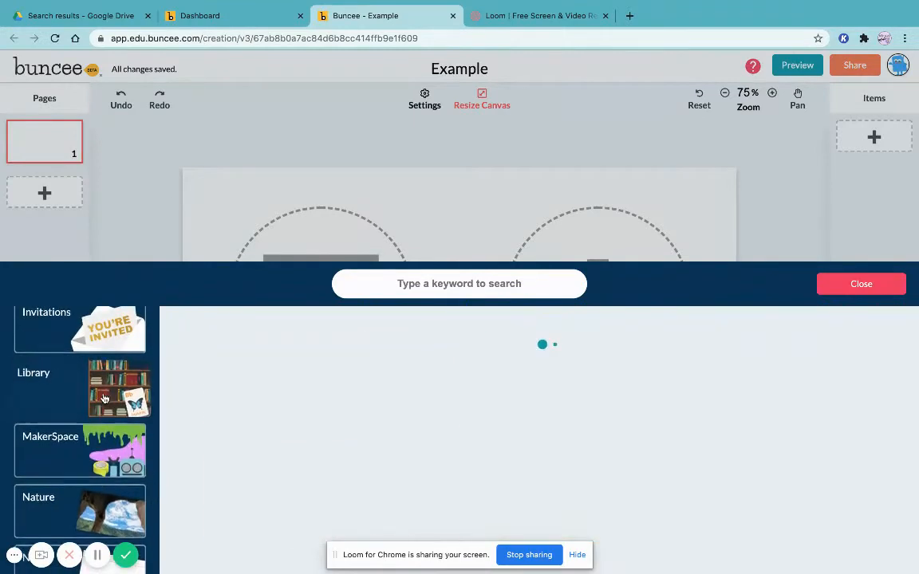
scroll(104, 399, "down", 8)
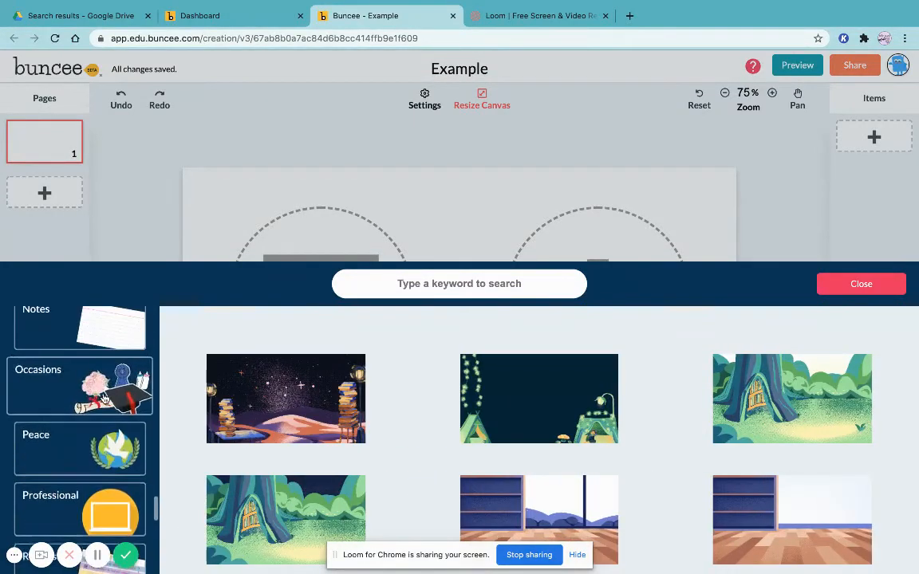
scroll(105, 351, "up", 2)
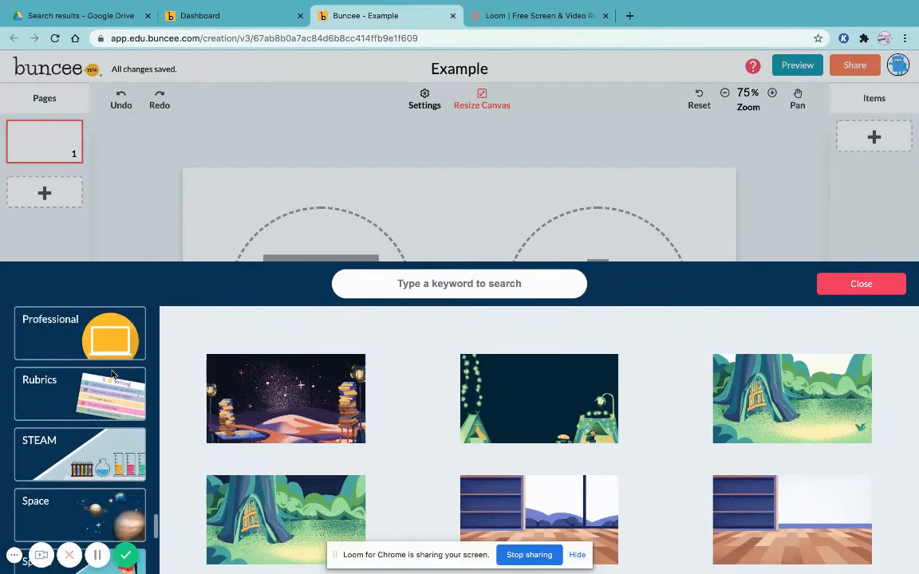
Browse the Professional and Rubrics background categories
left_click(104, 343)
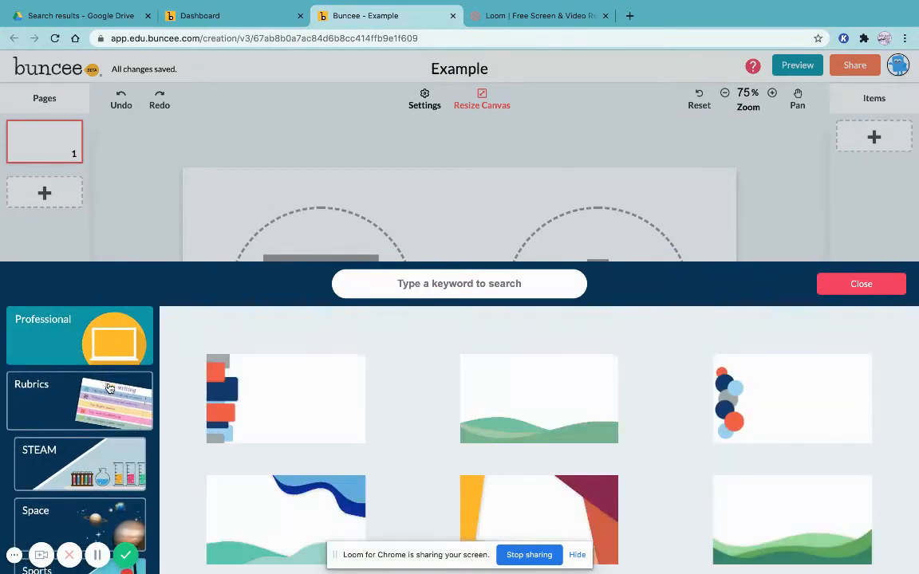
left_click(109, 389)
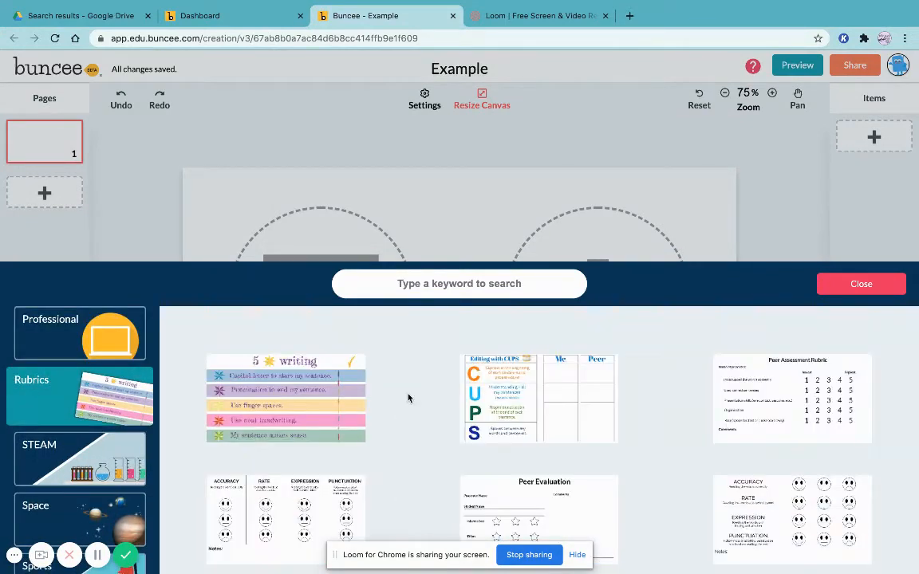
scroll(119, 455, "down", 3)
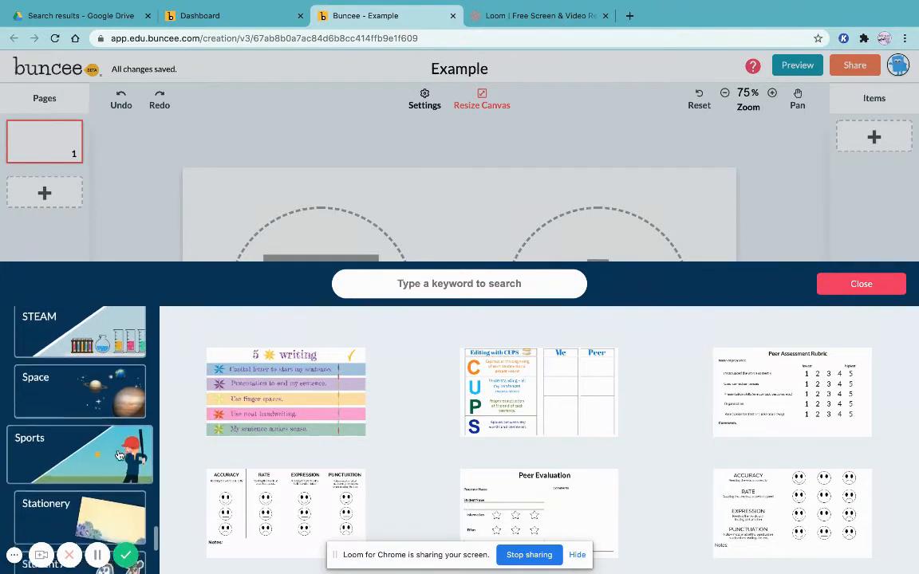
scroll(119, 456, "down", 3)
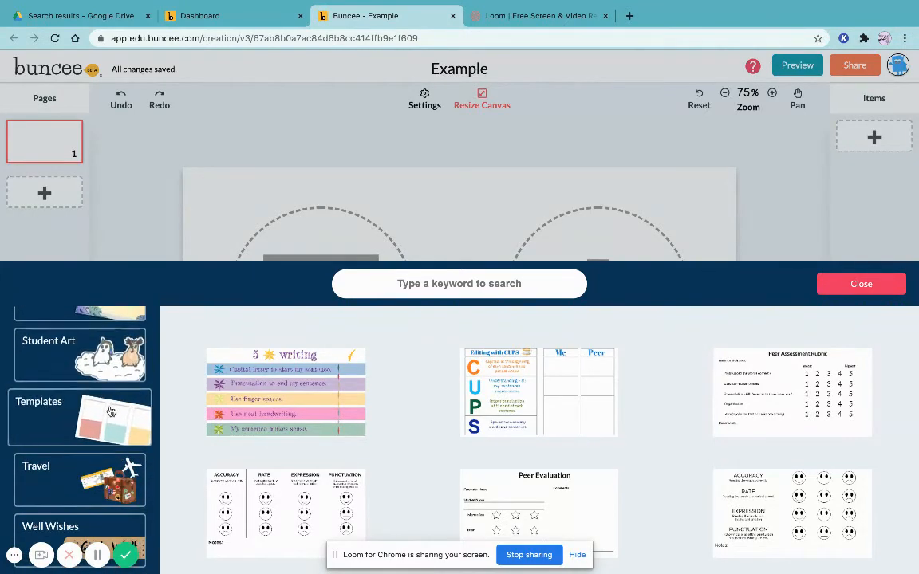
Apply the corkboard sticky-notes template from the Templates backgrounds to this page
left_click(112, 411)
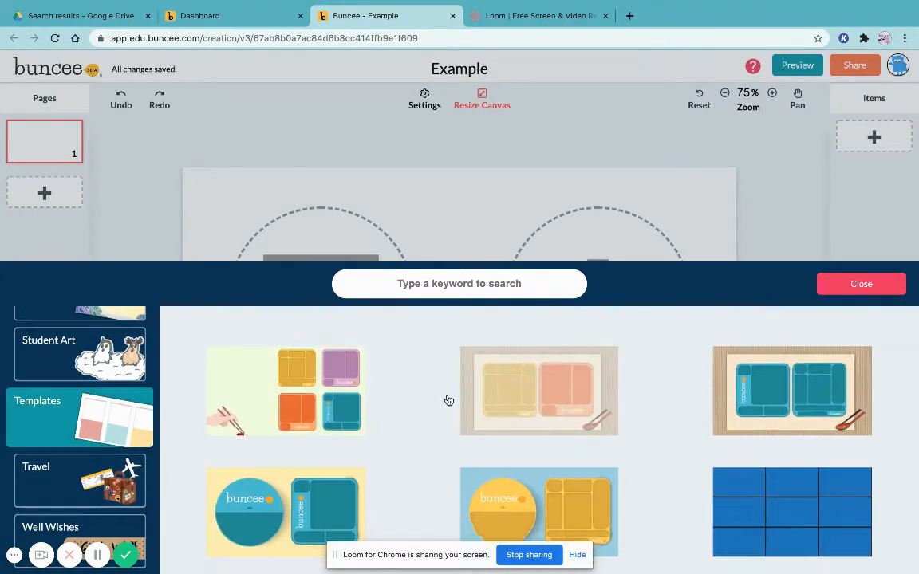
scroll(450, 400, "down", 5)
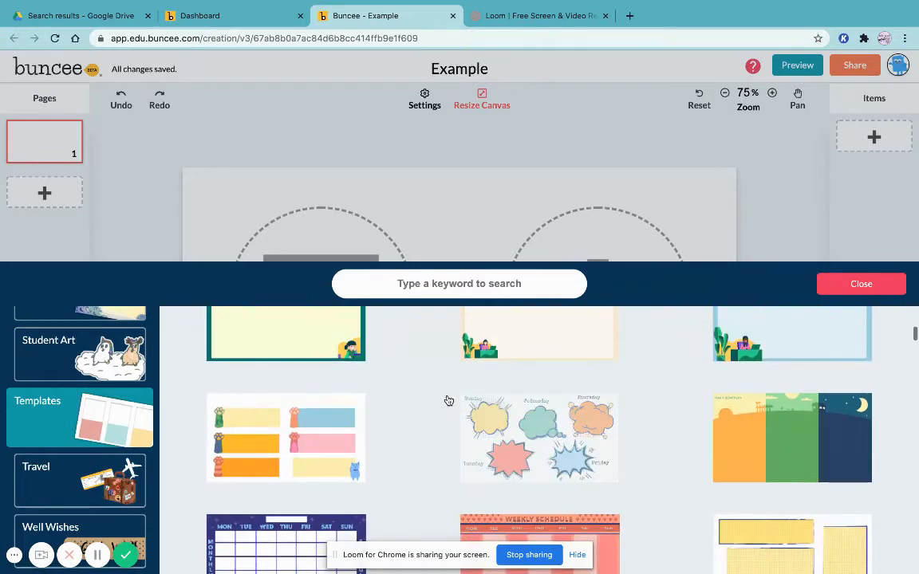
scroll(450, 400, "down", 2)
scroll(410, 356, "down", 5)
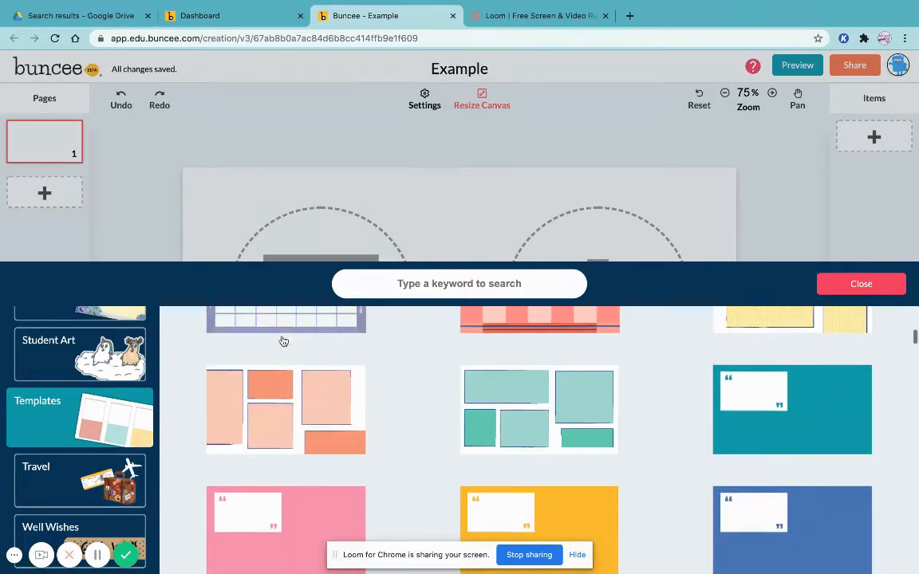
scroll(410, 355, "down", 3)
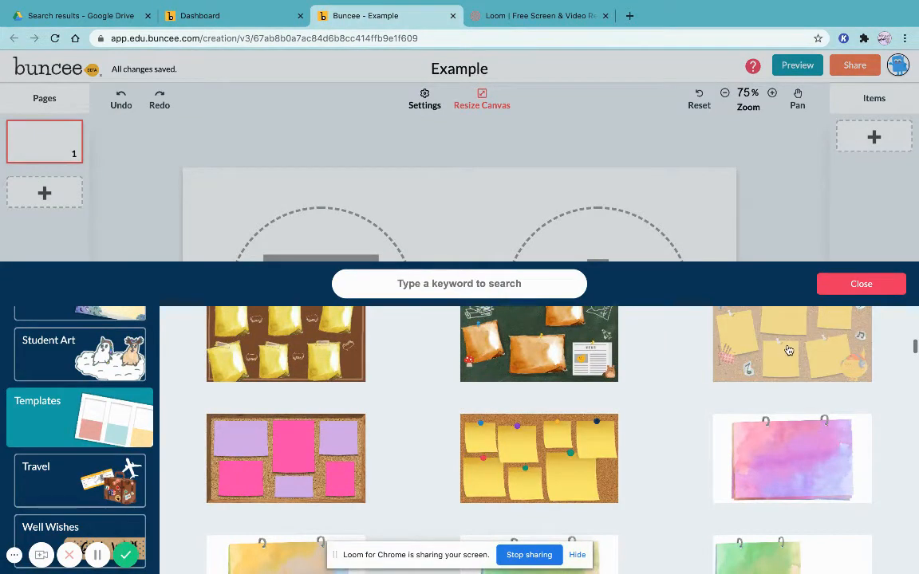
left_click(710, 315)
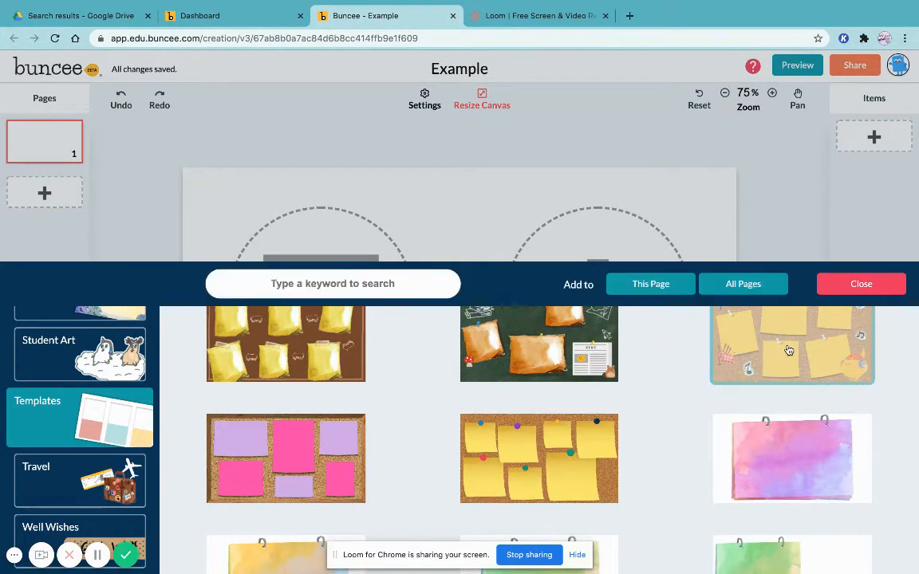
left_click(677, 281)
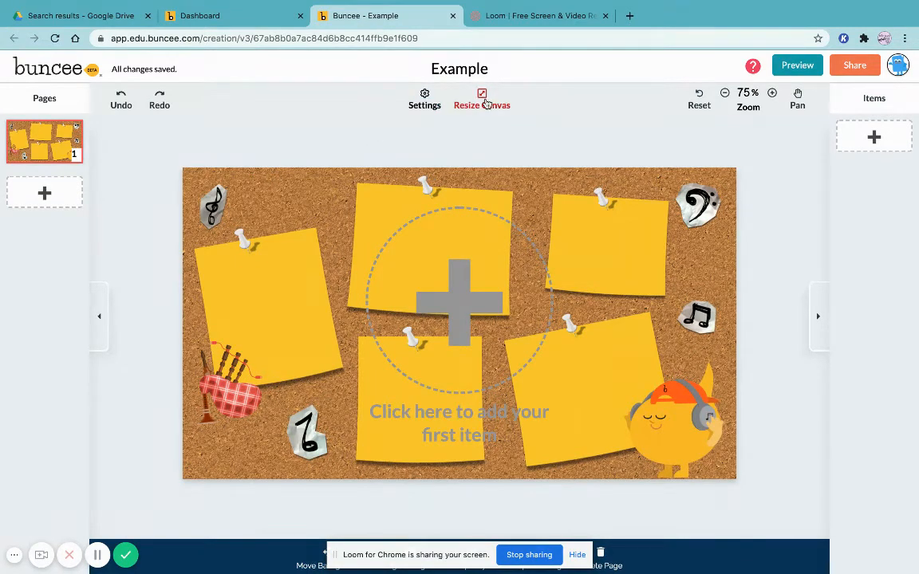
Open the canvas size options and review the available sizes without changing them
left_click(483, 100)
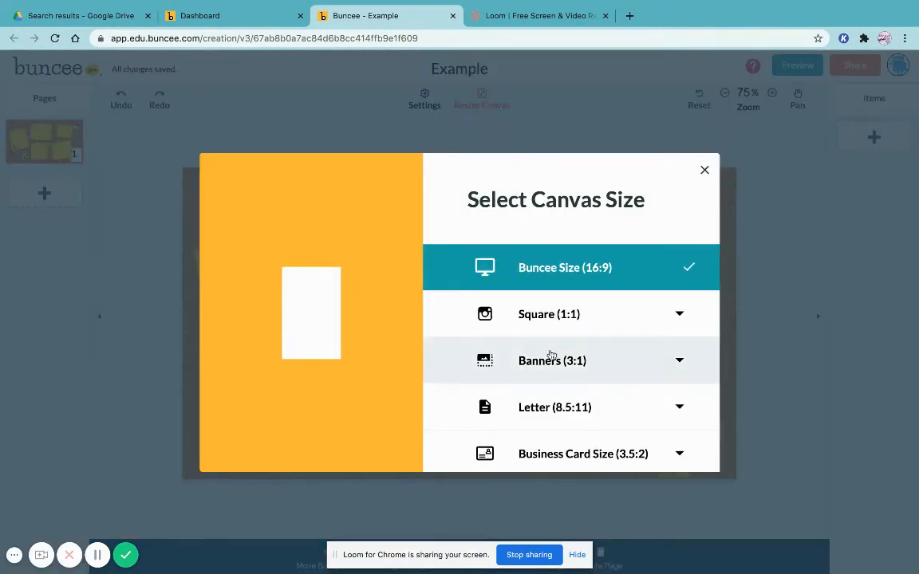
scroll(544, 349, "down", 3)
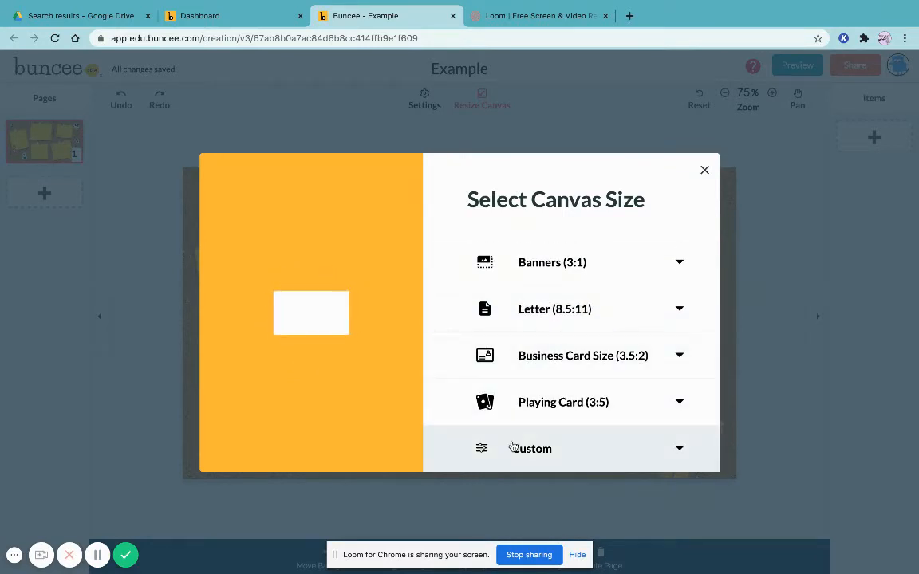
scroll(606, 279, "up", 2)
left_click(705, 170)
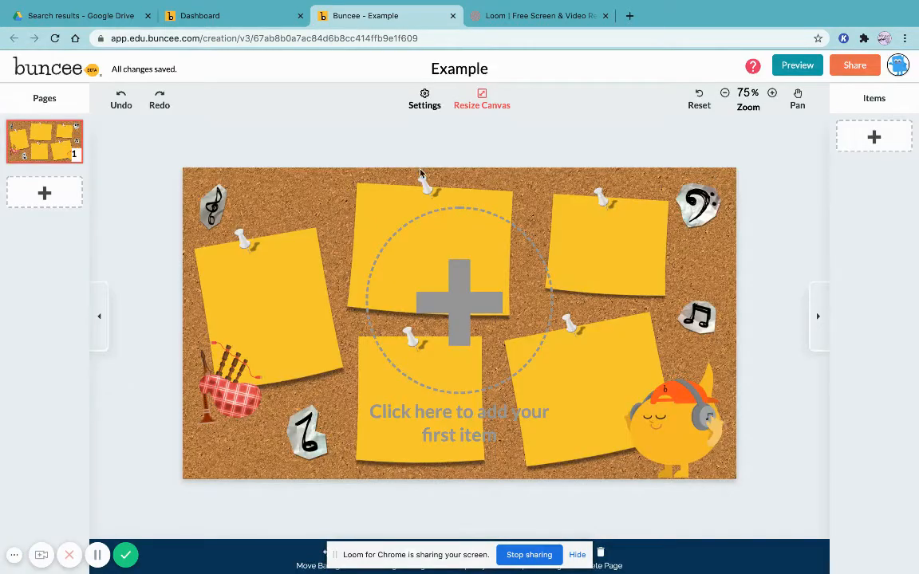
Toggle the Immersive Reader, Web Accessibility and TTS settings, switching each back to its original setting
left_click(423, 99)
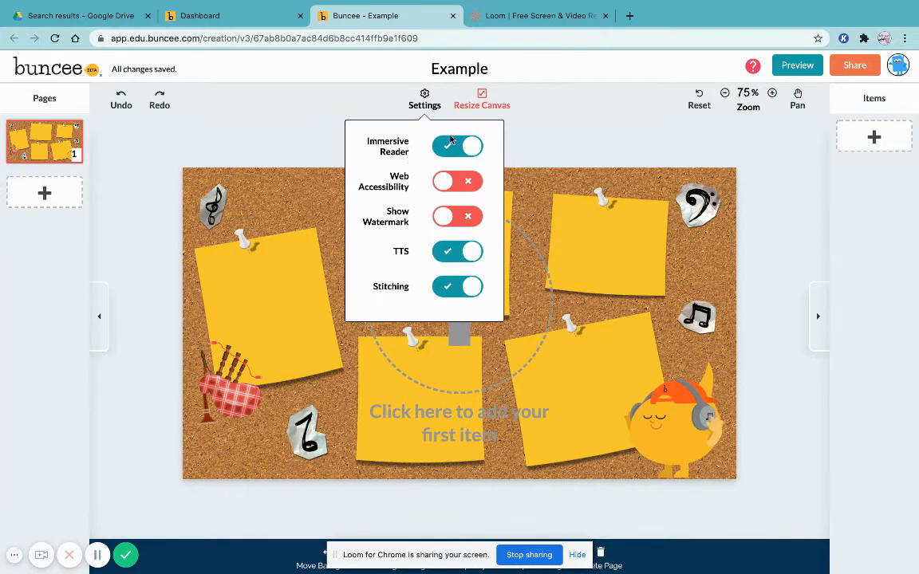
left_click(443, 147)
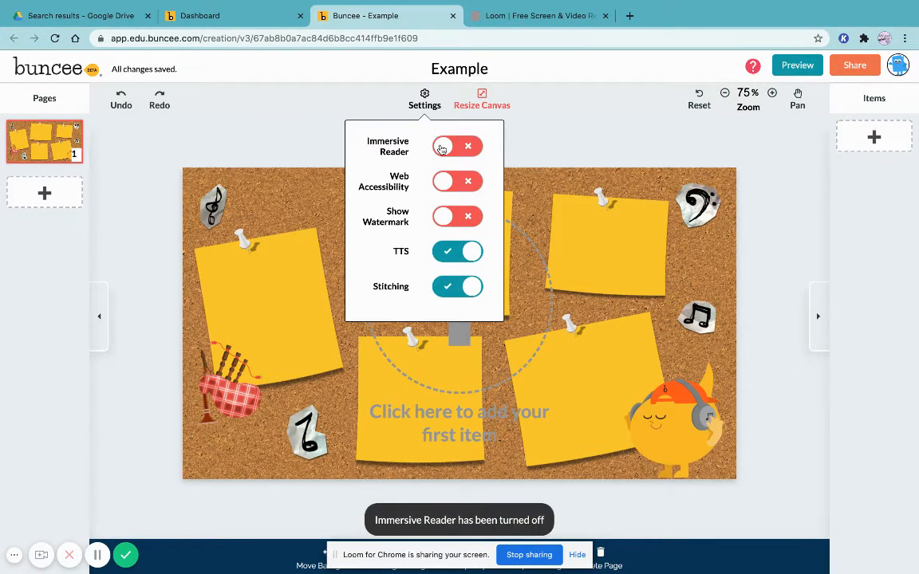
left_click(442, 147)
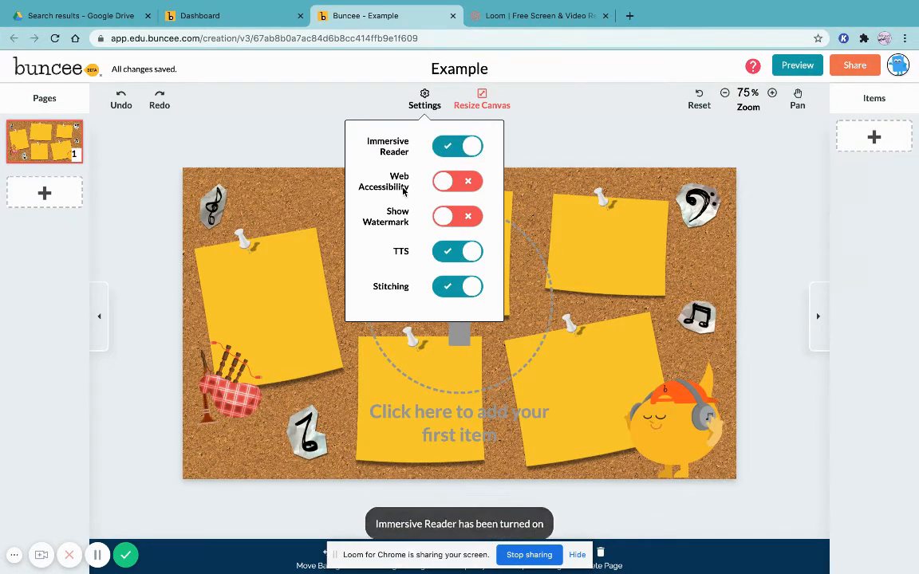
left_click(450, 183)
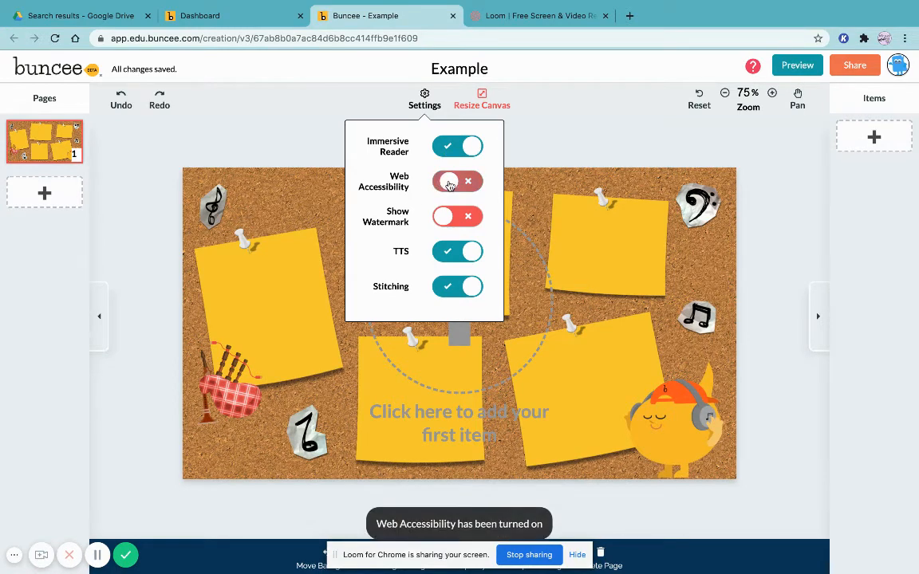
left_click(450, 183)
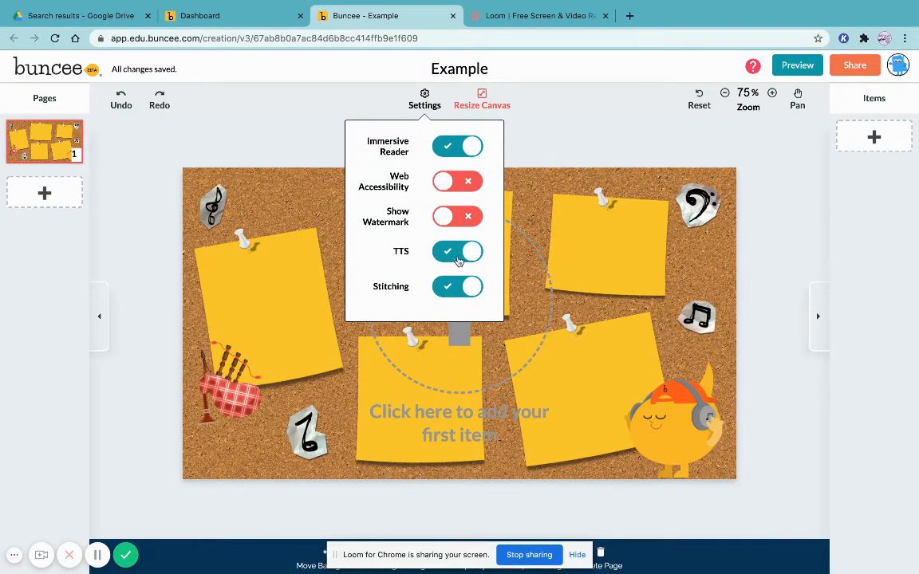
left_click(459, 260)
left_click(456, 255)
left_click(610, 204)
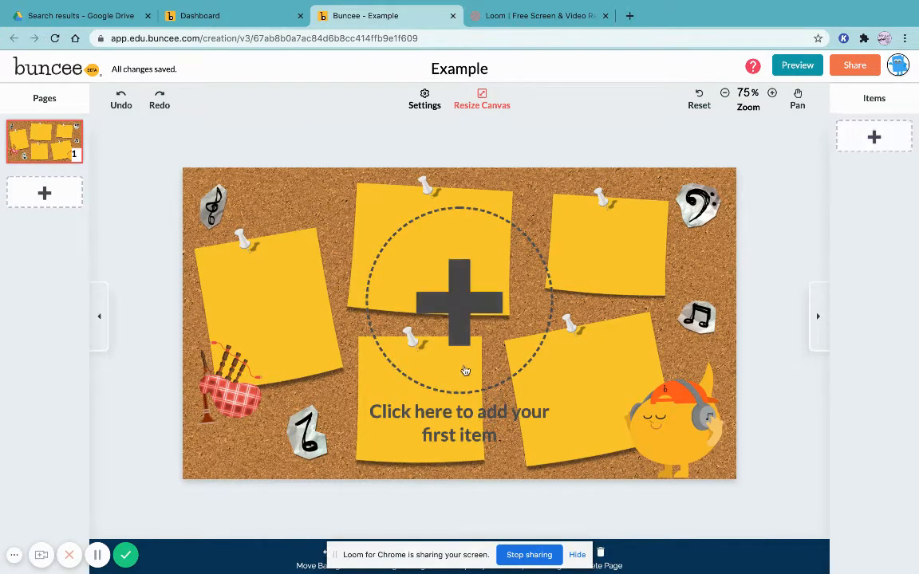
left_click(465, 275)
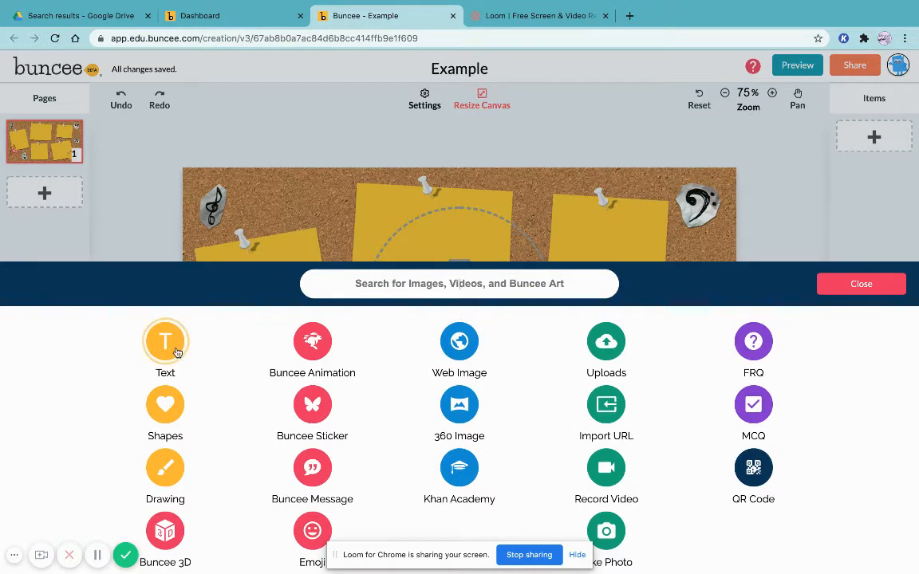
left_click(176, 549)
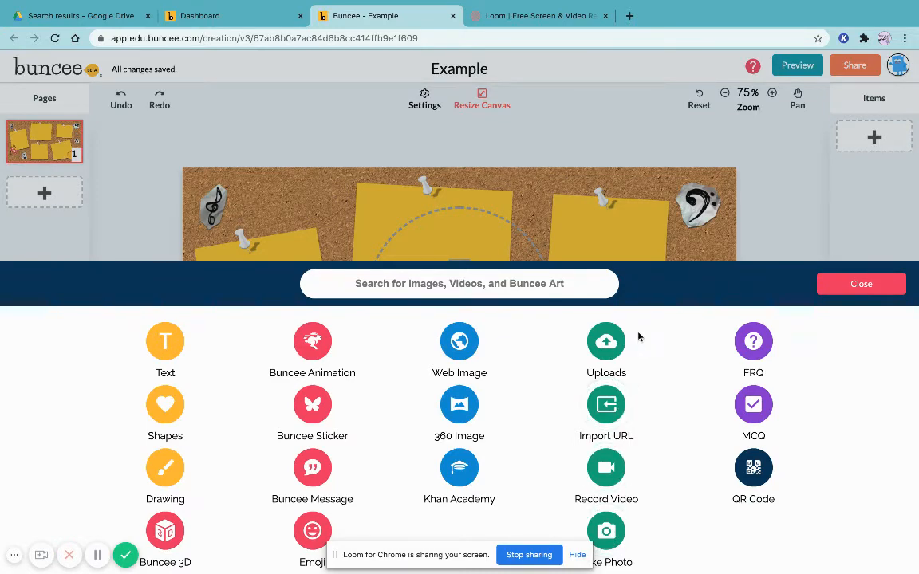
left_click(605, 405)
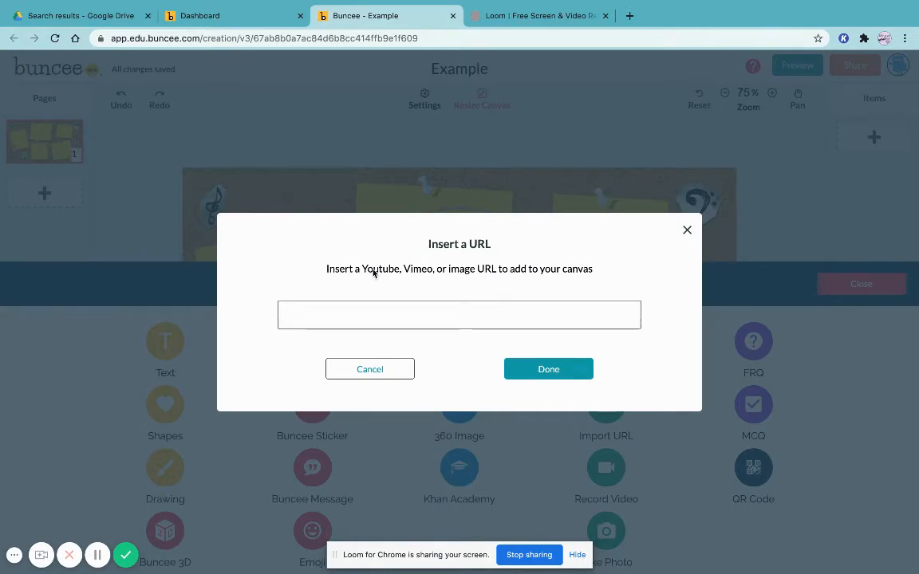
left_click(375, 371)
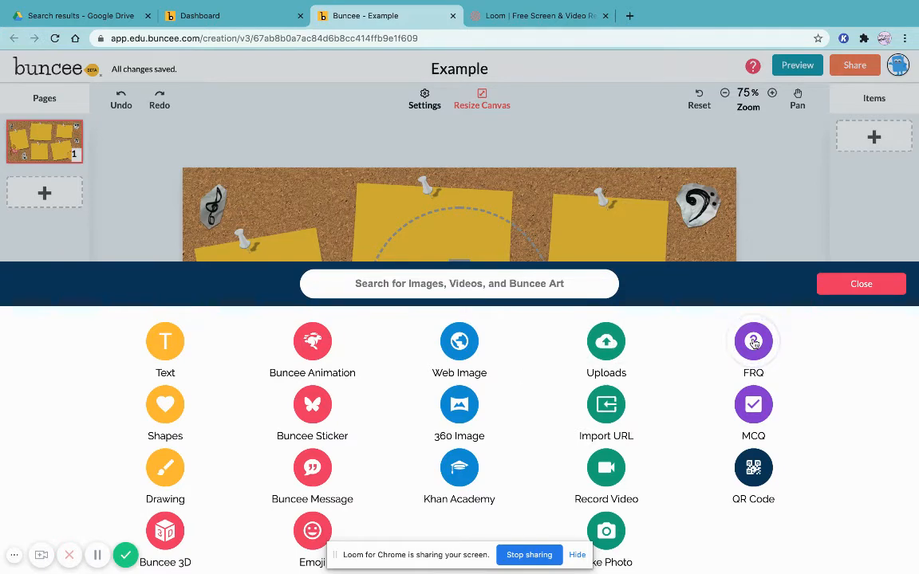
Add a free response question item to the page and delete it
left_click(755, 343)
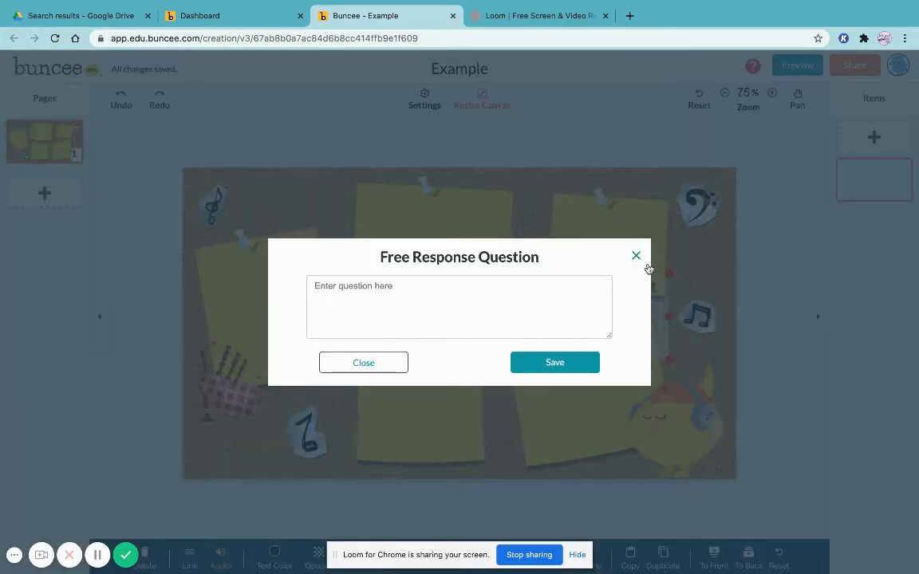
left_click(636, 256)
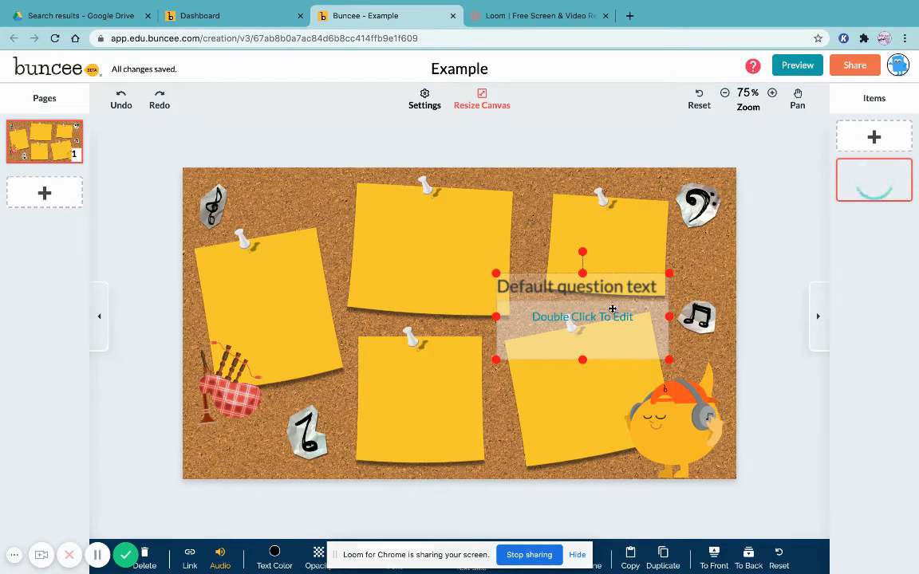
key("Delete")
left_click(546, 349)
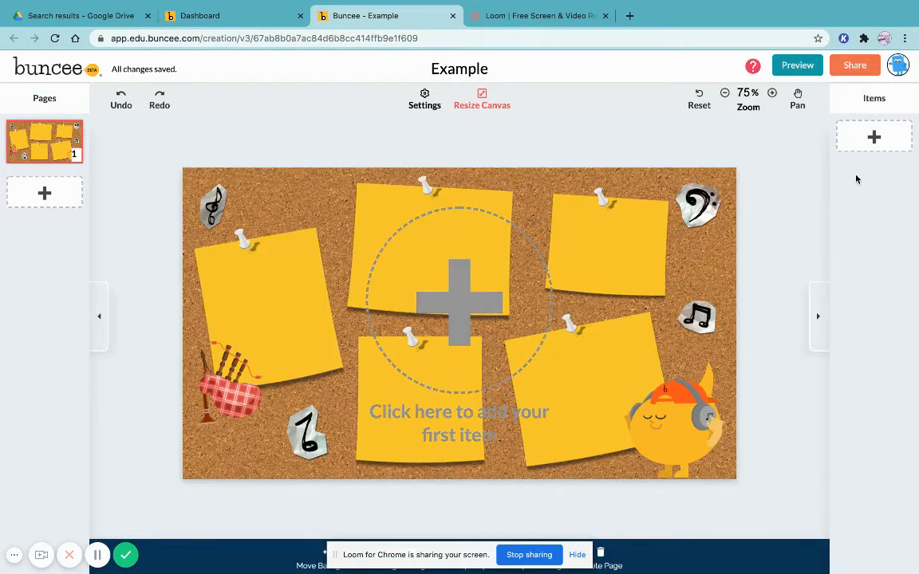
Add a QR code item, move it to the lower-left corner, and delete it
left_click(874, 140)
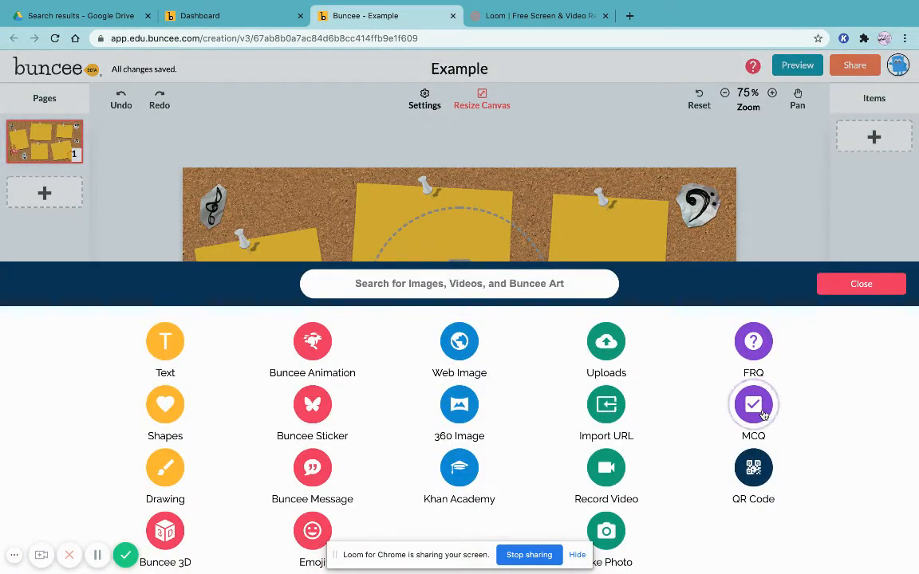
left_click(749, 470)
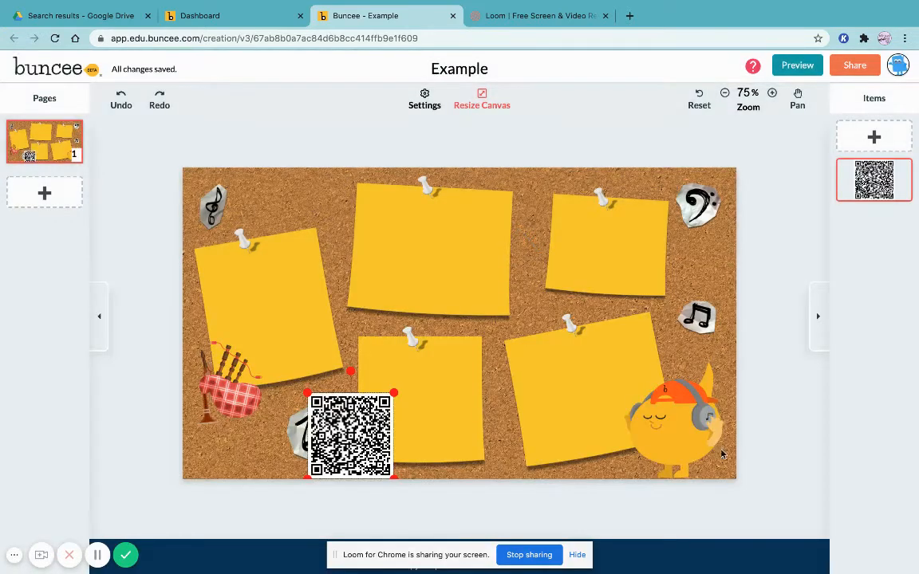
left_click_drag(351, 435, 244, 416)
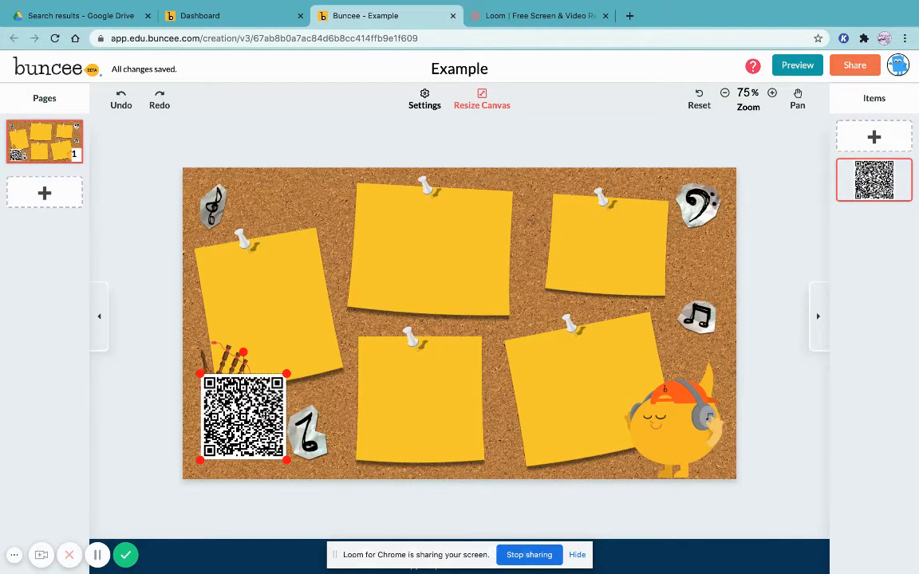
key("Delete")
left_click(548, 348)
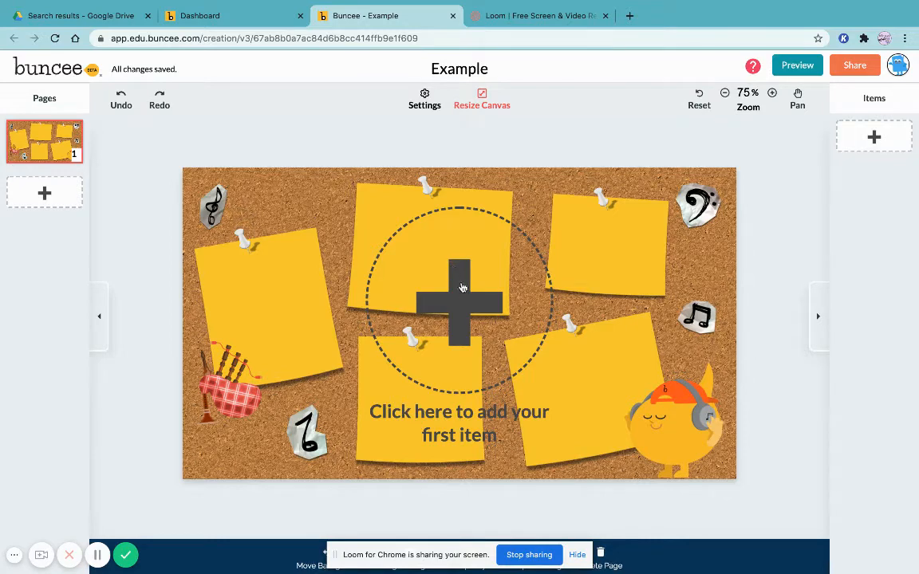
Add a text box on the upper-middle sticky note reading "5 most important books I've read"
left_click(461, 287)
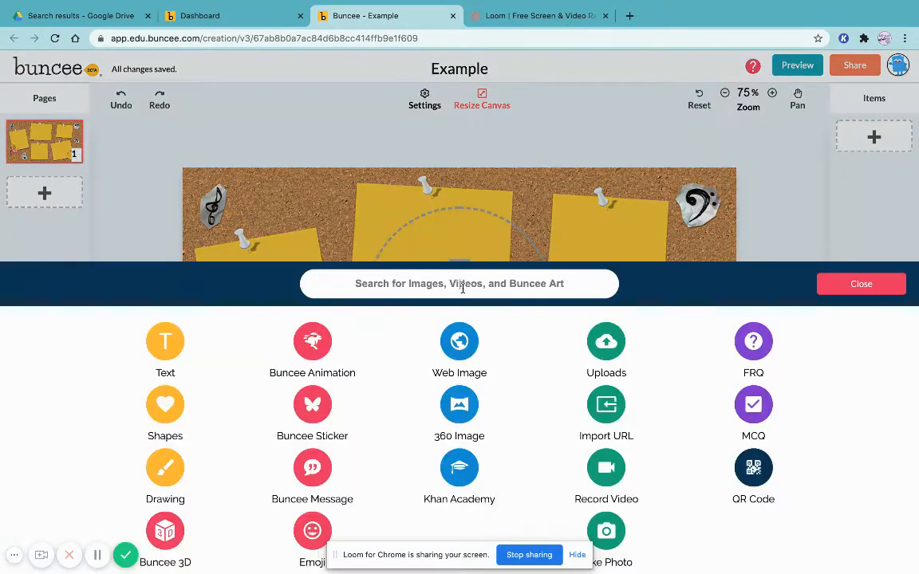
left_click(165, 343)
left_click_drag(532, 274, 432, 232)
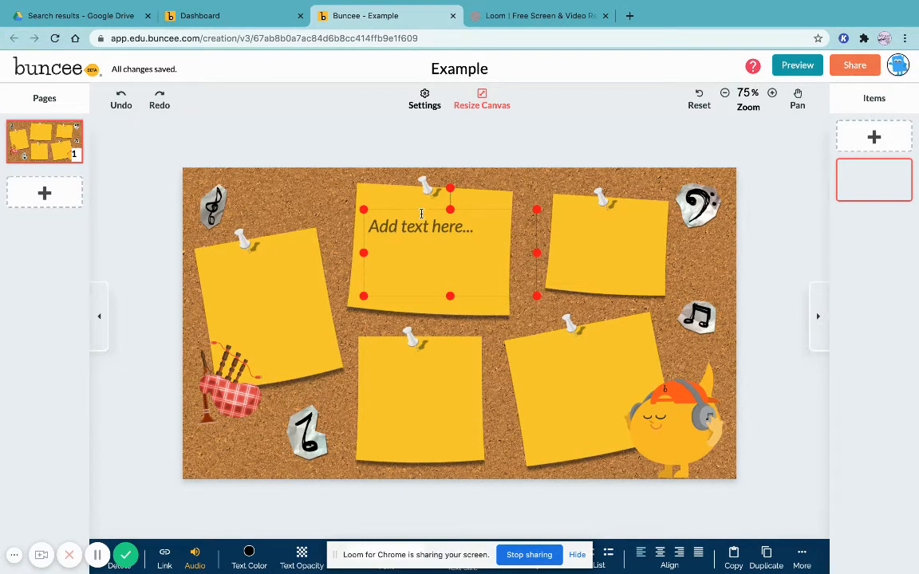
left_click(422, 214)
type("5")
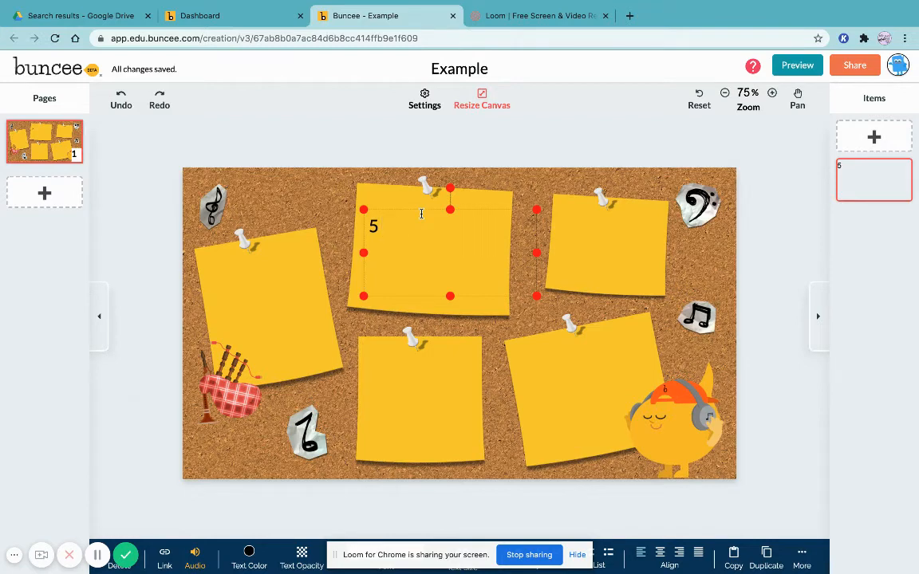
type(" most importa")
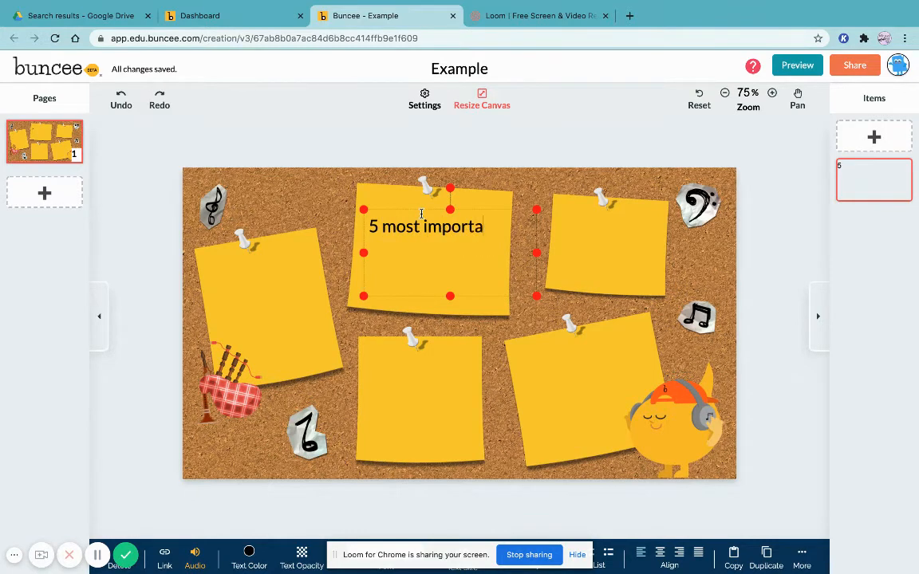
type("nt b")
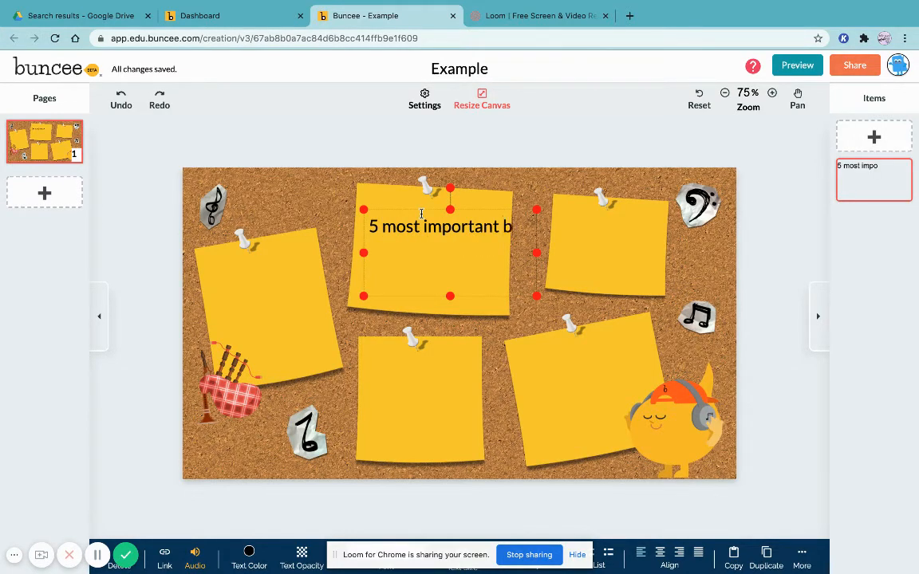
type("ooks I've")
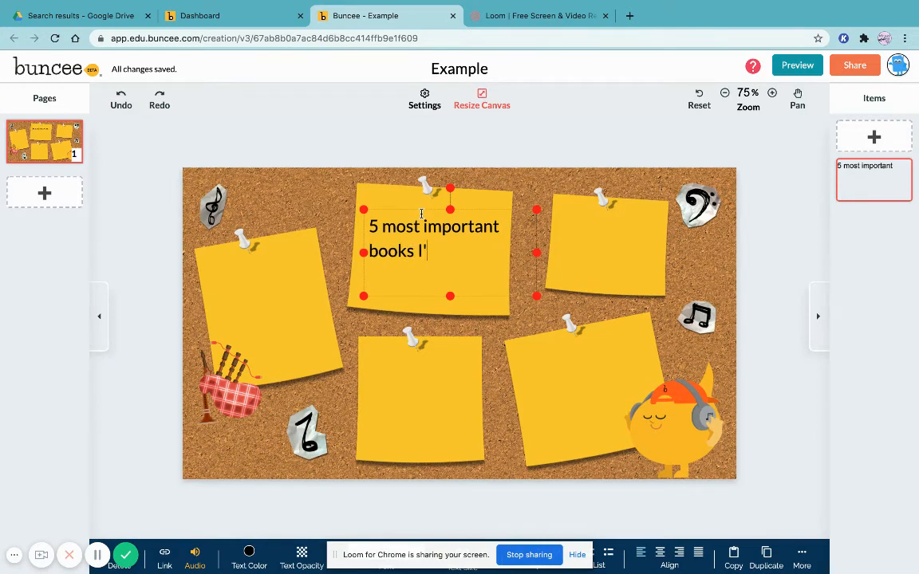
type(" read")
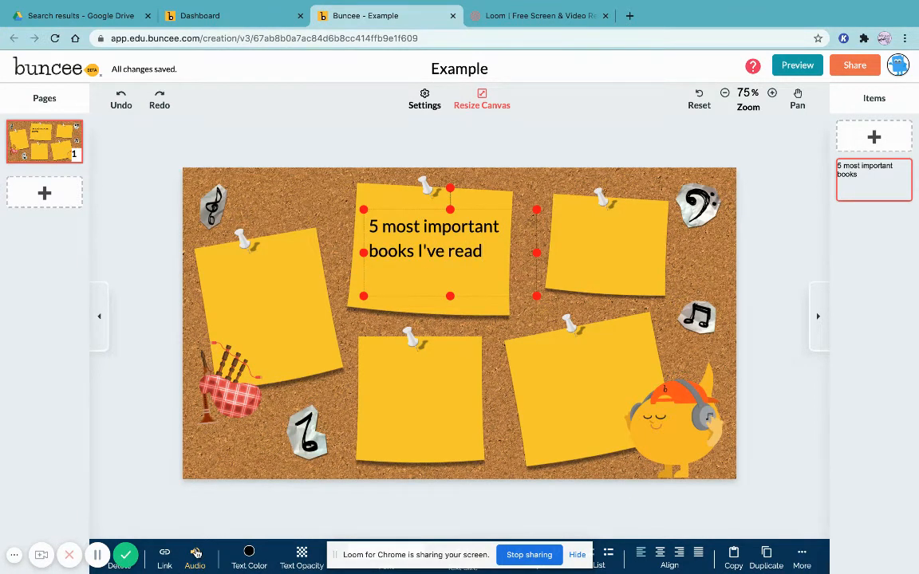
Open the audio options for the text item and view the My Audio list
left_click(195, 555)
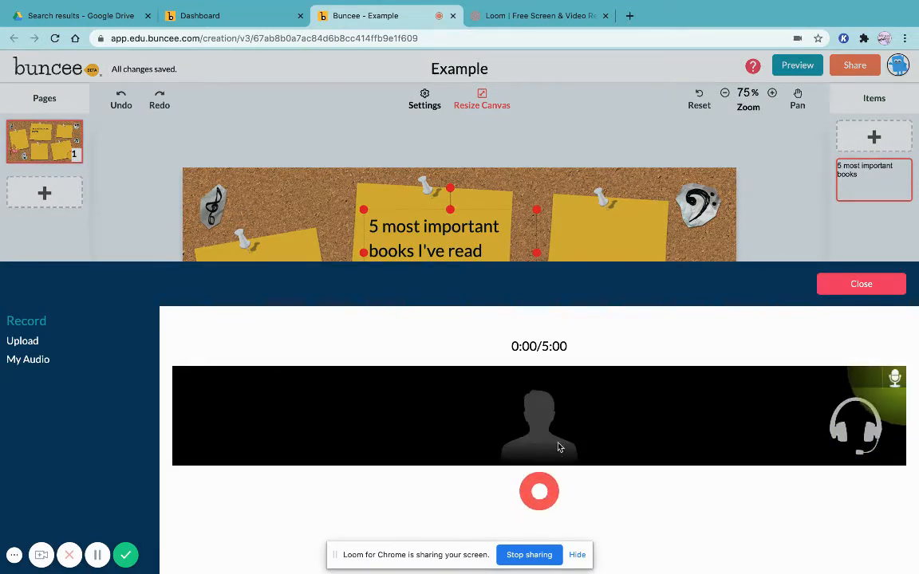
left_click(45, 360)
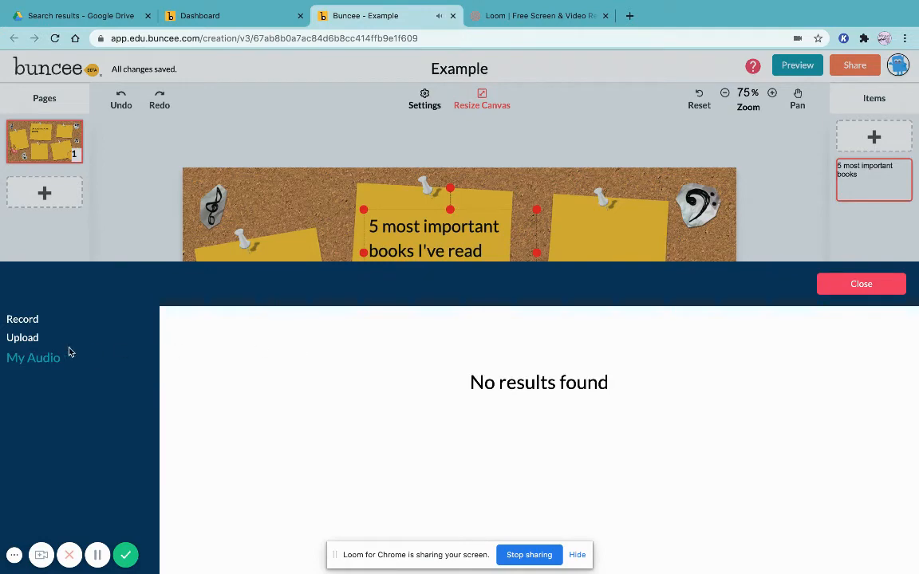
Browse the audio Record and Upload options for the text item, then close the audio panel
left_click(21, 339)
left_click(32, 322)
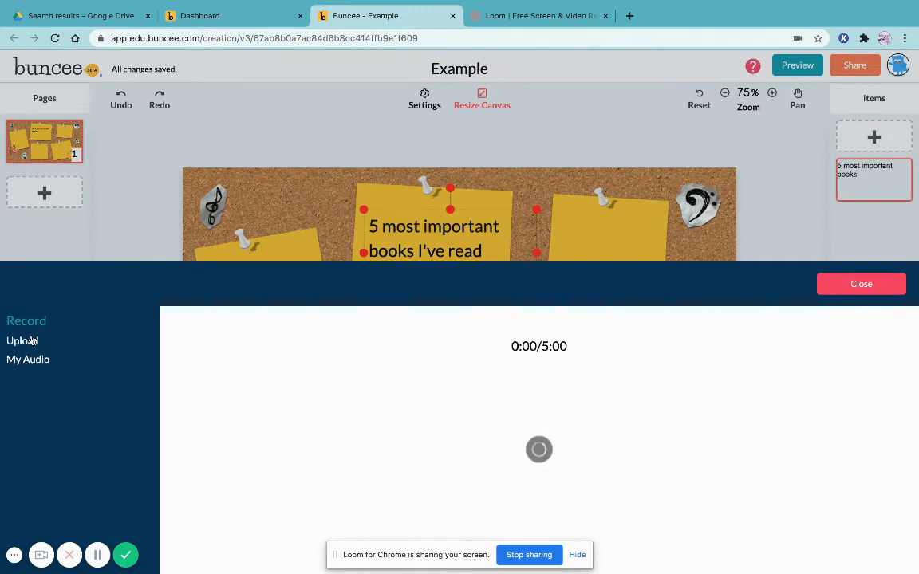
left_click(22, 341)
left_click(862, 287)
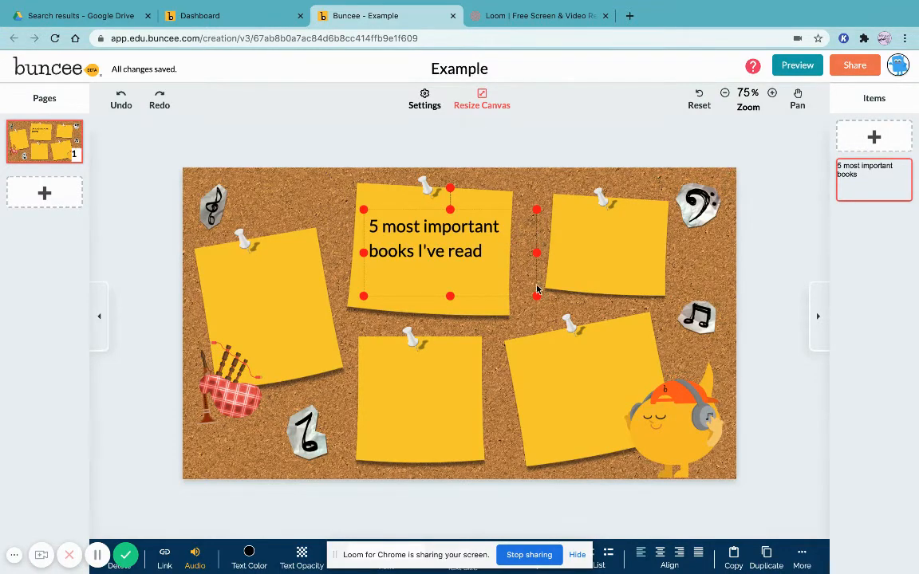
Narrow the title text box to fit its two lines and open the Buncee preview
left_click_drag(537, 289, 506, 280)
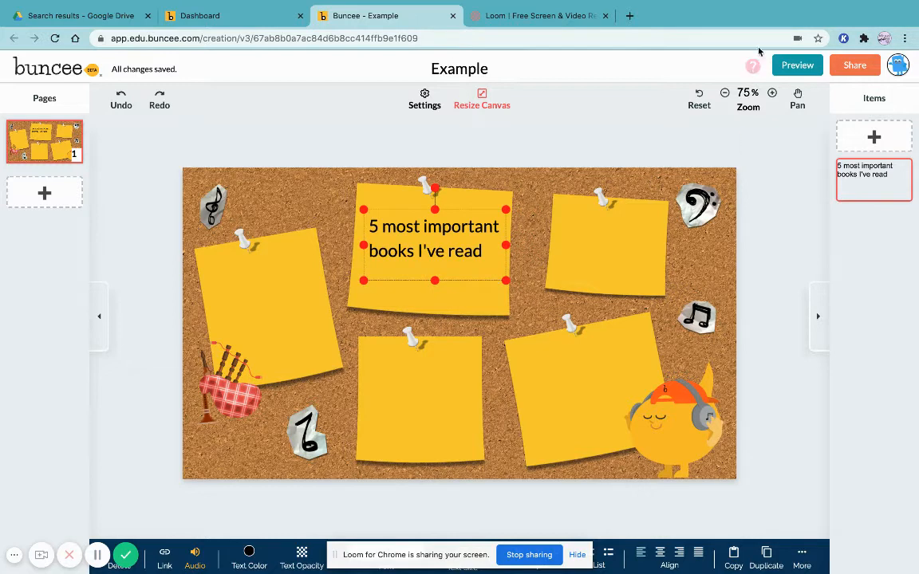
left_click(795, 65)
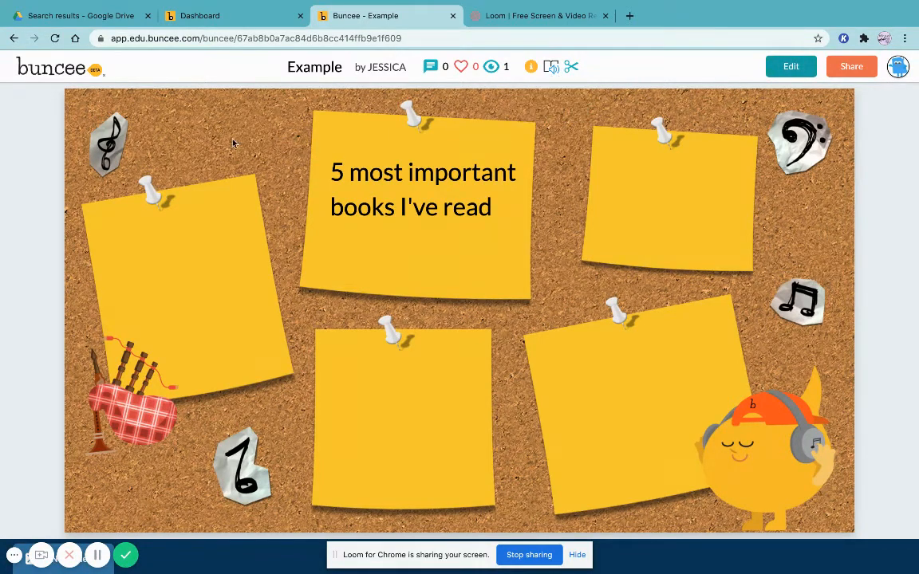
Open the Immersive Reader for the Buncee and play the read-aloud of its text
left_click(557, 69)
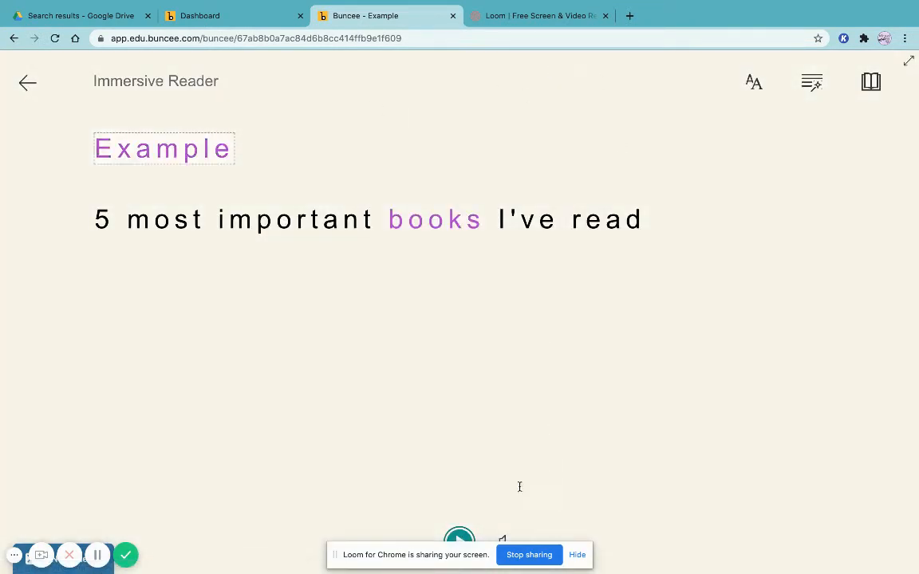
left_click(457, 542)
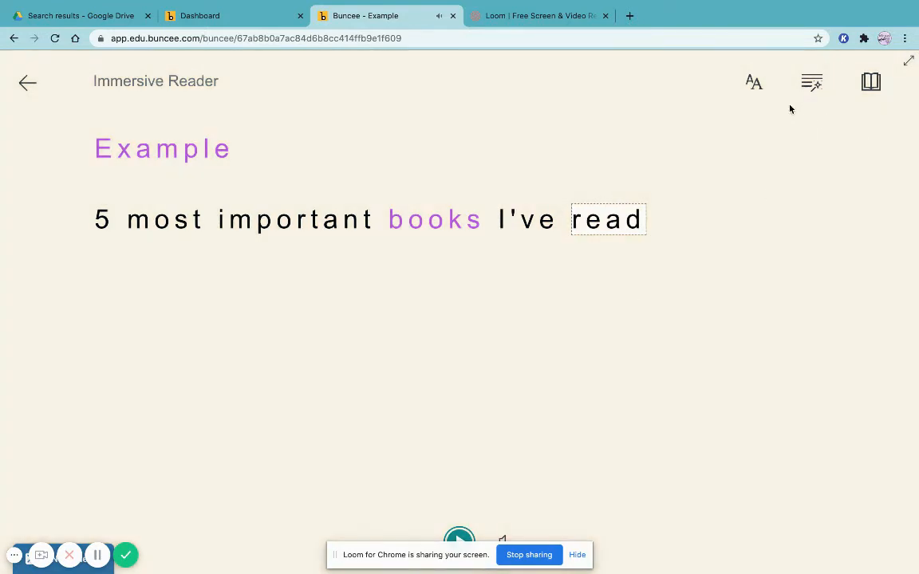
In text preferences, set the text size to 56, toggle Increase Spacing off and on, and expand more theme colors
left_click(755, 83)
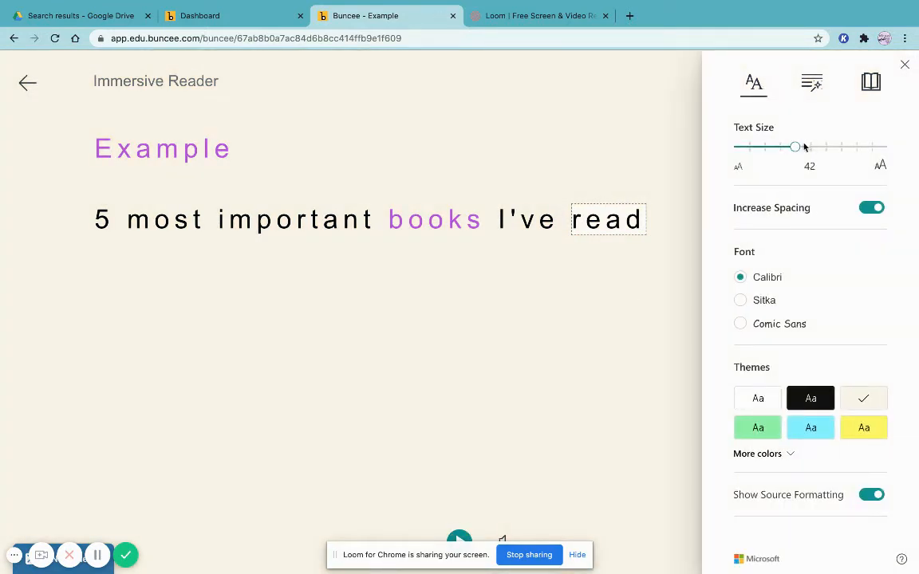
left_click(830, 148)
mouse_move(835, 148)
left_mouse_down()
mouse_move(847, 149)
mouse_move(822, 151)
left_mouse_up()
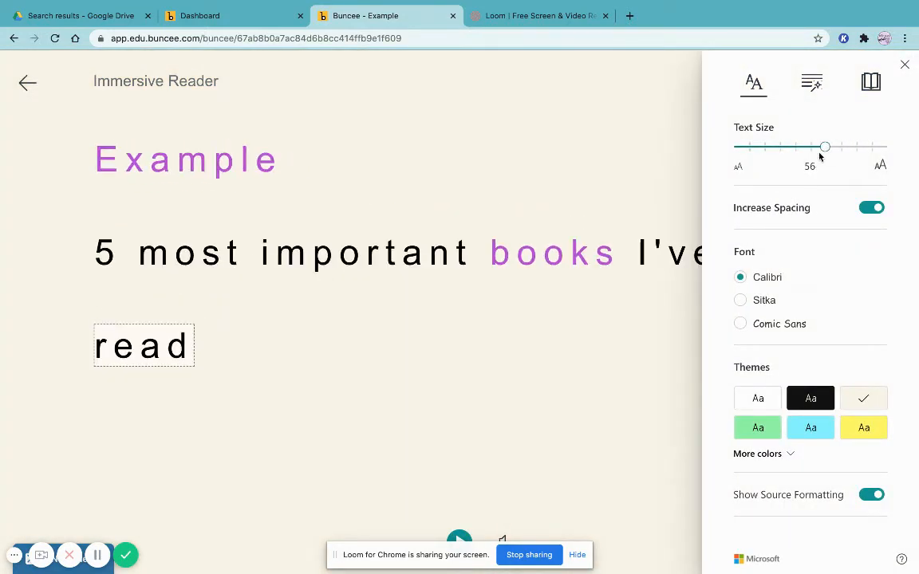
left_click(874, 209)
left_click(873, 210)
left_click(786, 455)
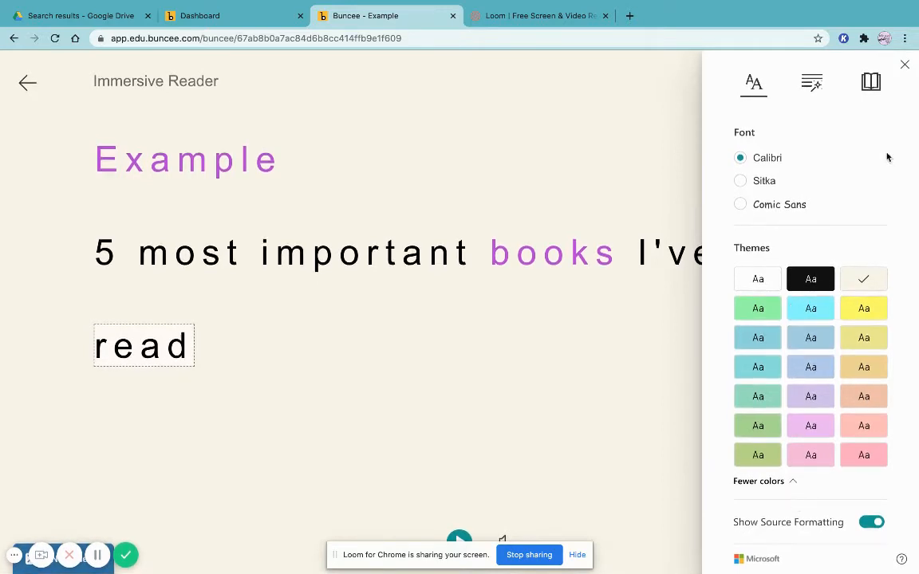
Open grammar options, toggle the verbs and nouns highlights, and turn on Syl·la·bles
left_click(813, 84)
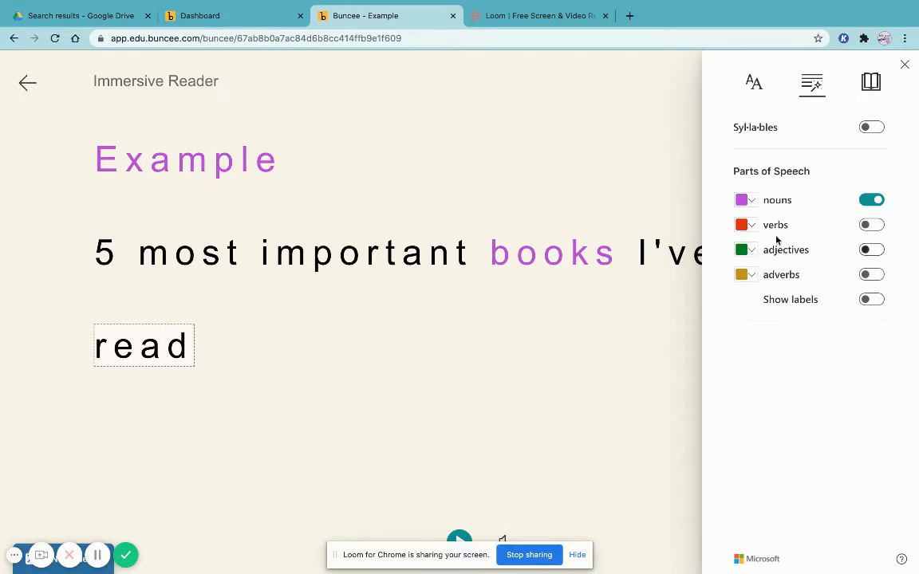
left_click(870, 228)
left_click(870, 229)
left_click(874, 202)
left_click(870, 128)
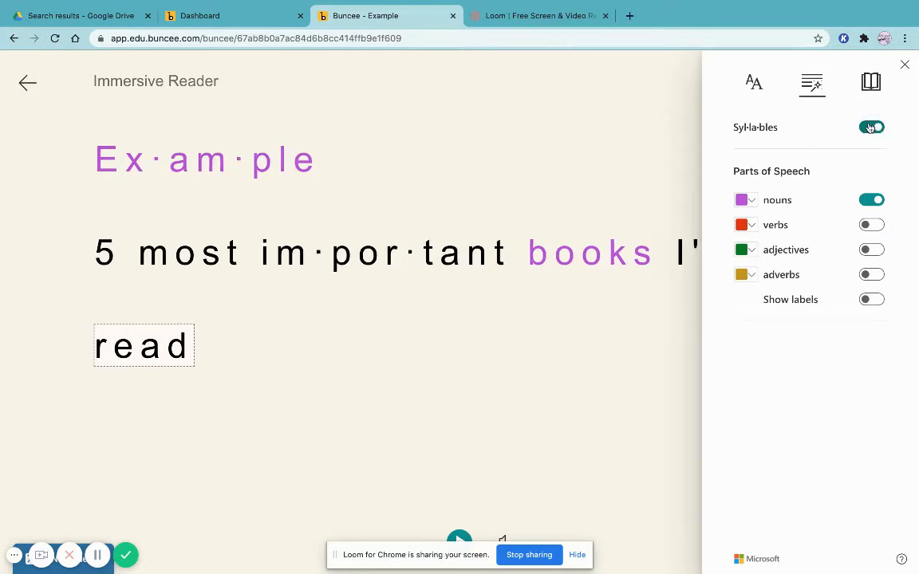
Open reading preferences and turn on Line Focus with the single-line option
left_click(873, 82)
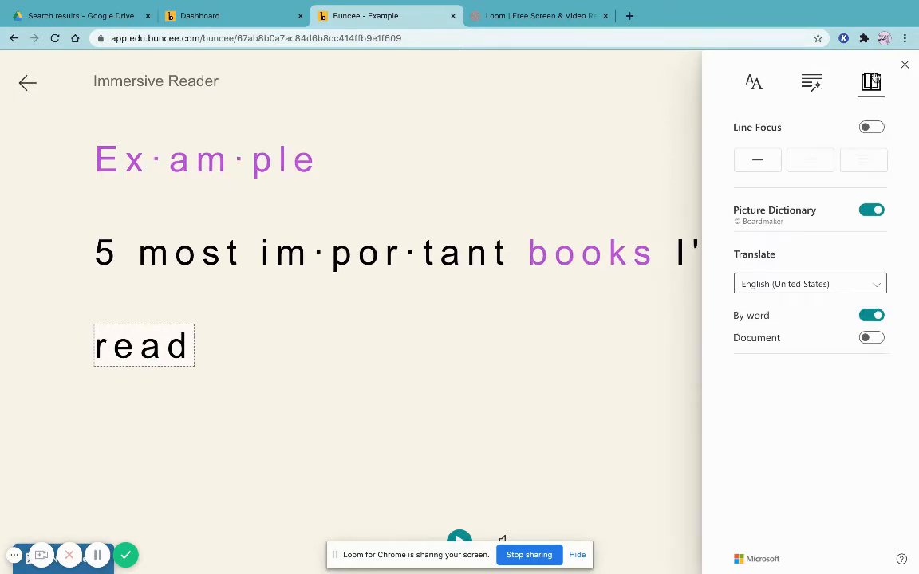
left_click(870, 127)
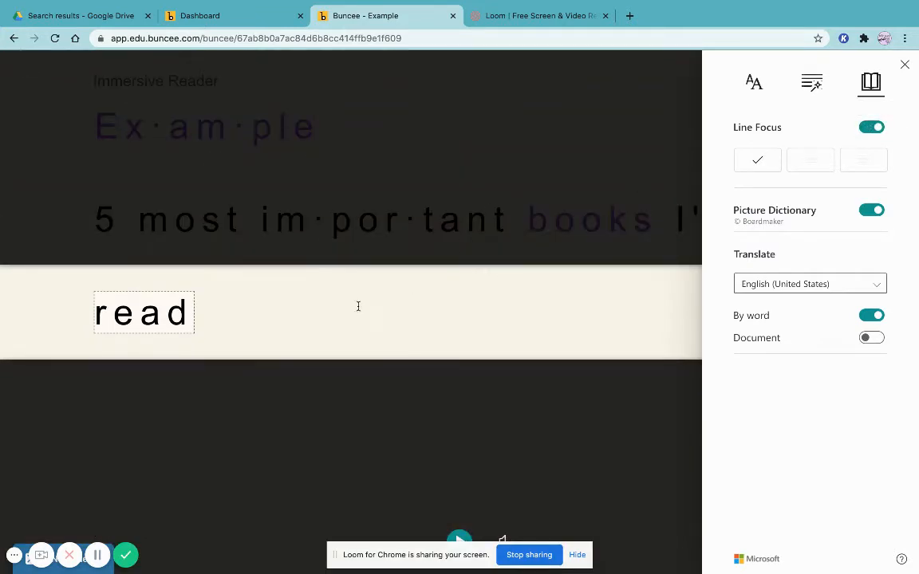
left_click(358, 306)
left_click(873, 84)
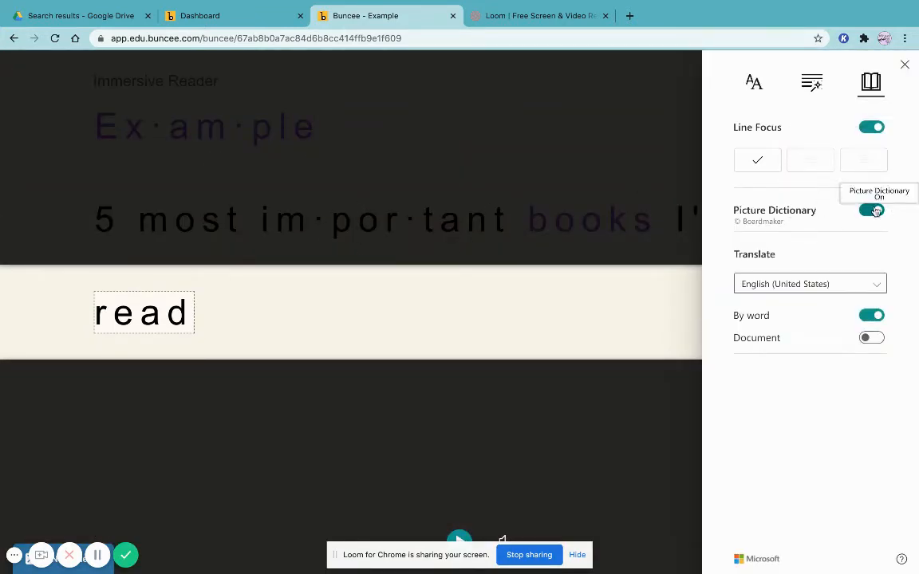
Set the Immersive Reader translation language to Chinese Traditional (Macao SAR)
left_click(795, 289)
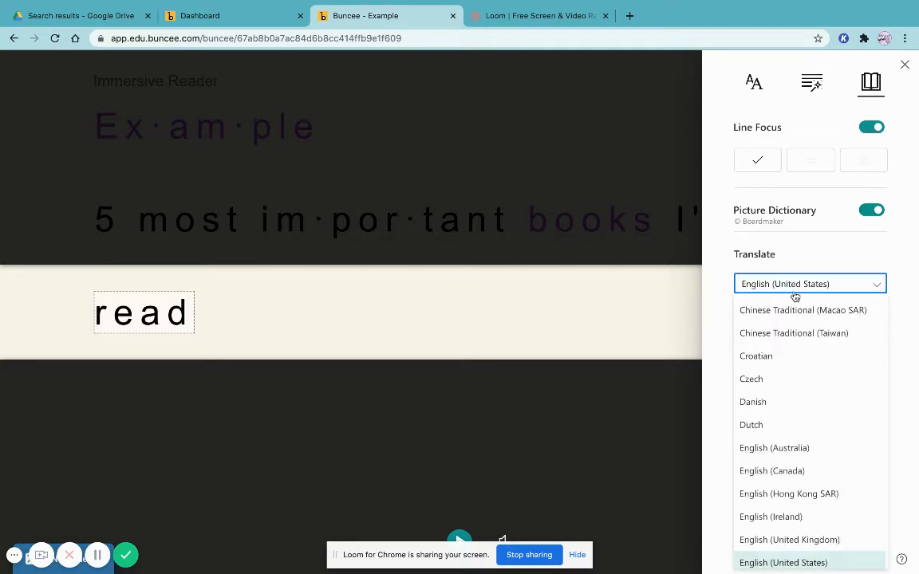
scroll(795, 303, "down", 9)
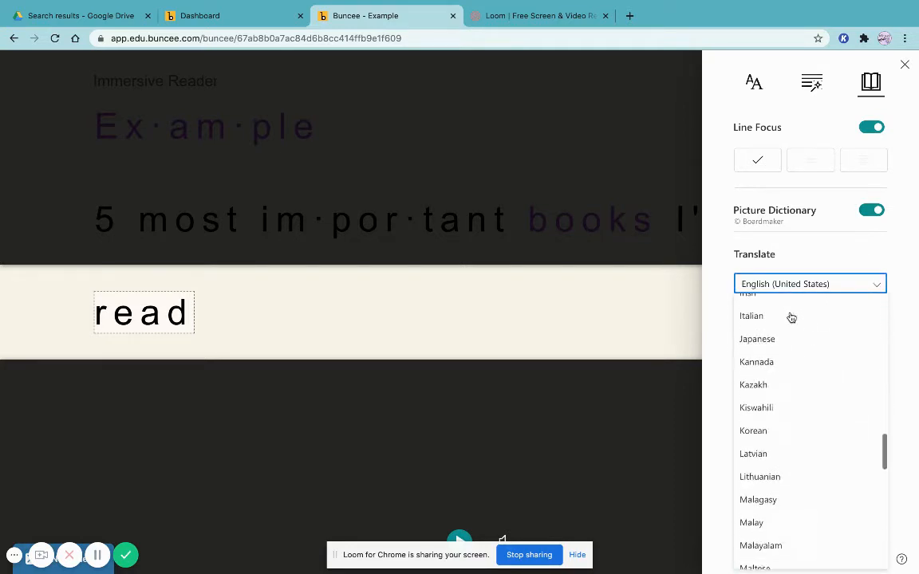
scroll(792, 317, "down", 10)
scroll(791, 318, "up", 20)
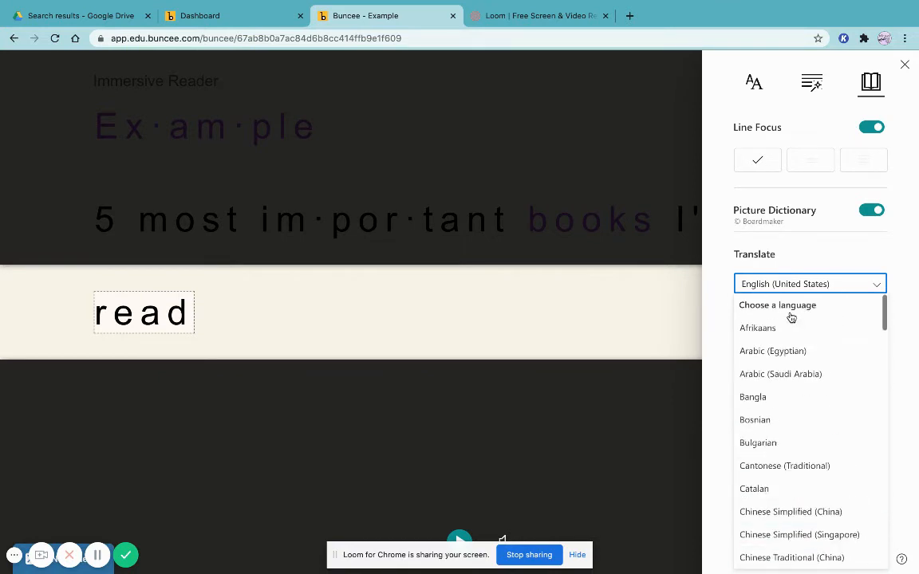
left_click(885, 64)
left_click(870, 89)
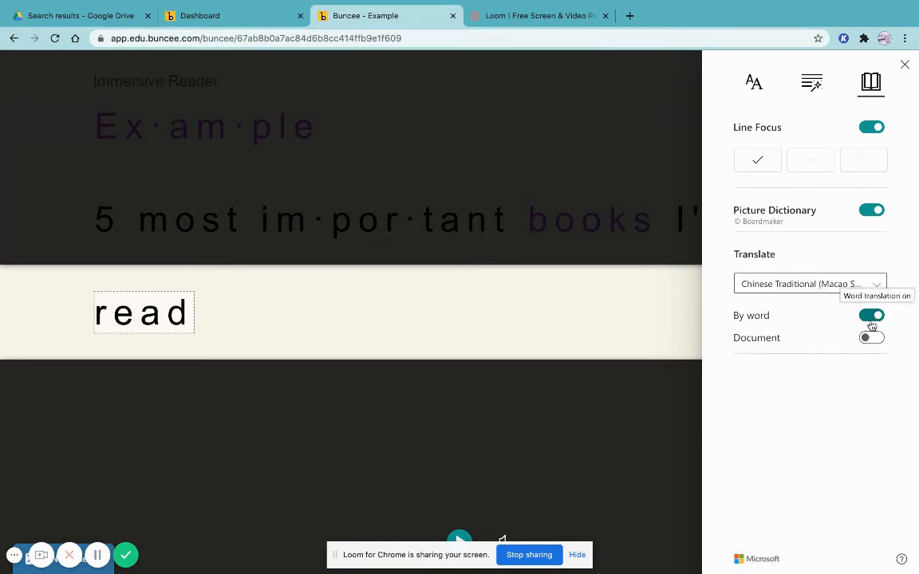
left_click(851, 286)
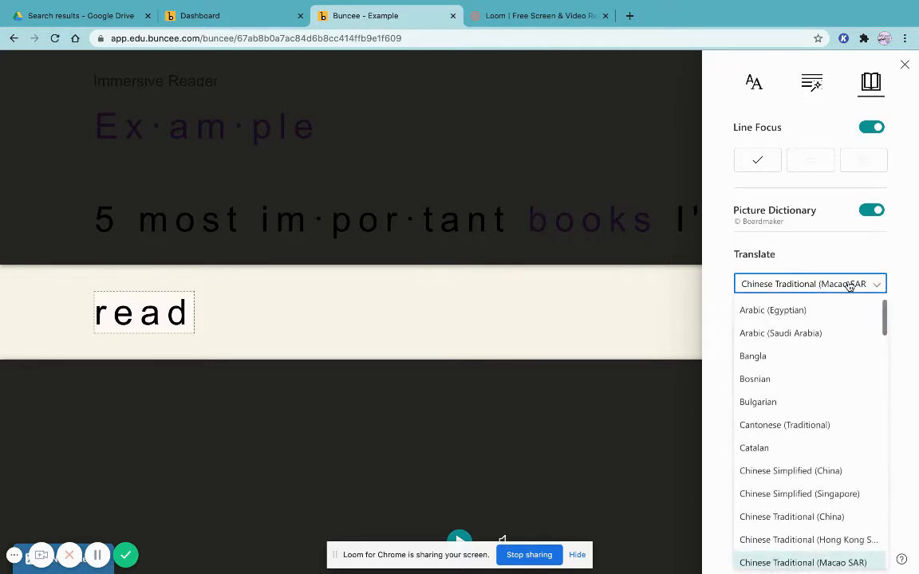
scroll(822, 375, "up", 2)
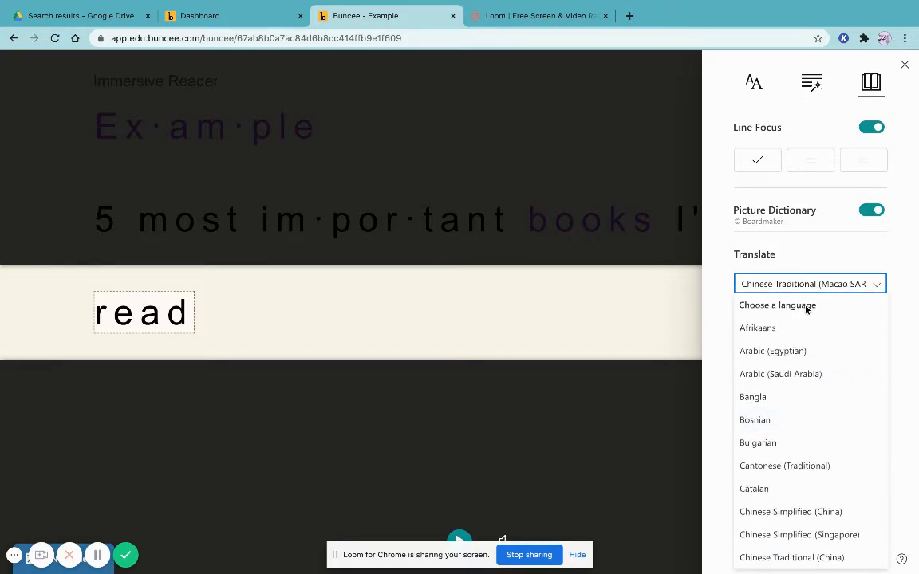
left_click(862, 274)
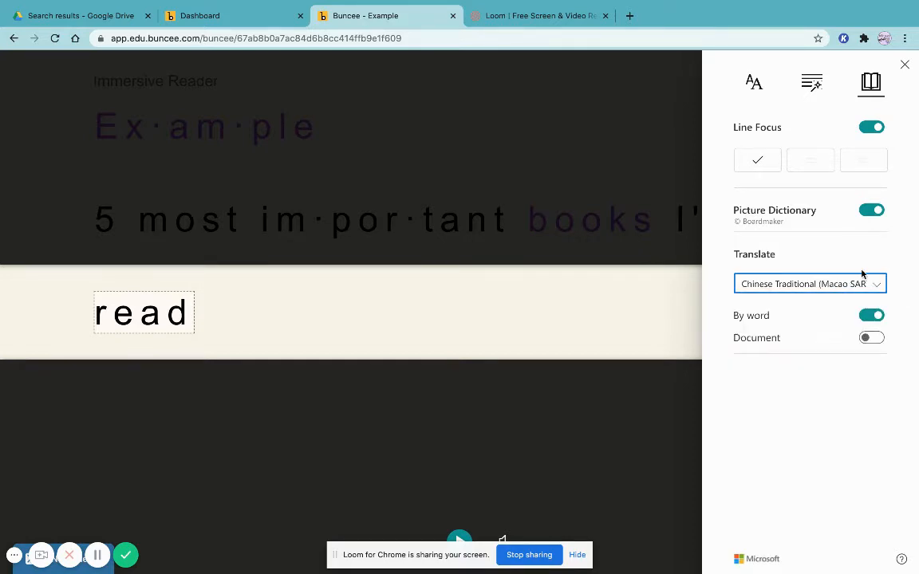
Close the Immersive Reader settings panel and exit the Immersive Reader
left_click(754, 83)
left_click(905, 63)
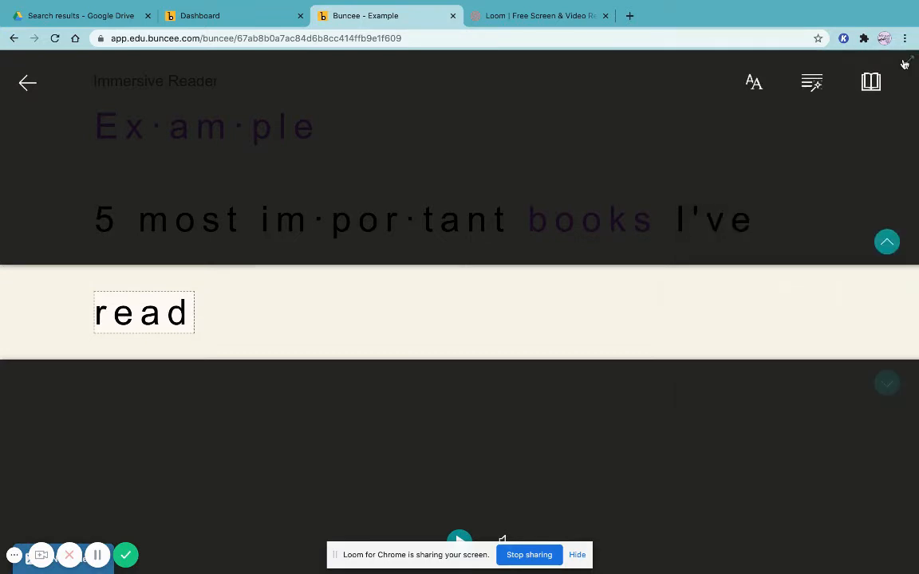
left_click(33, 88)
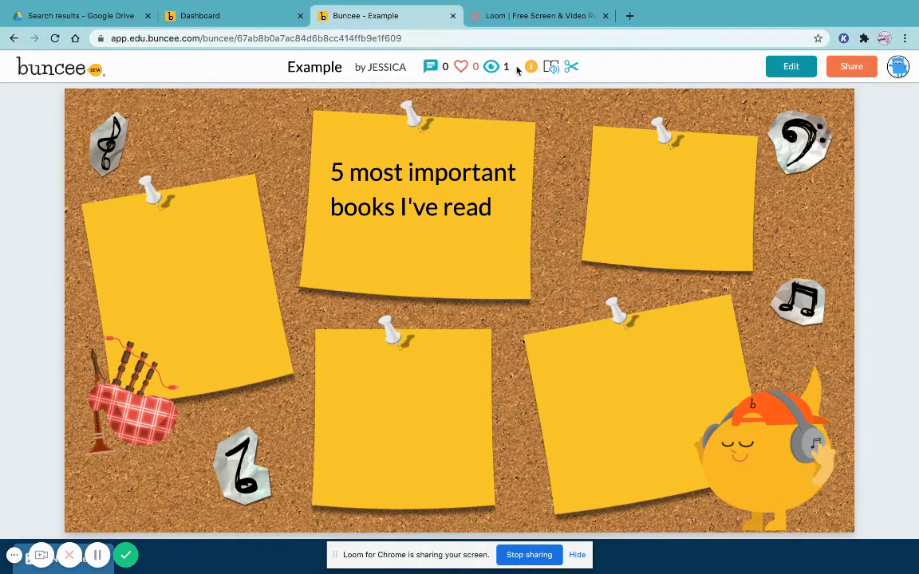
Return to the Example editor and go back to the Buncee dashboard
left_click(790, 68)
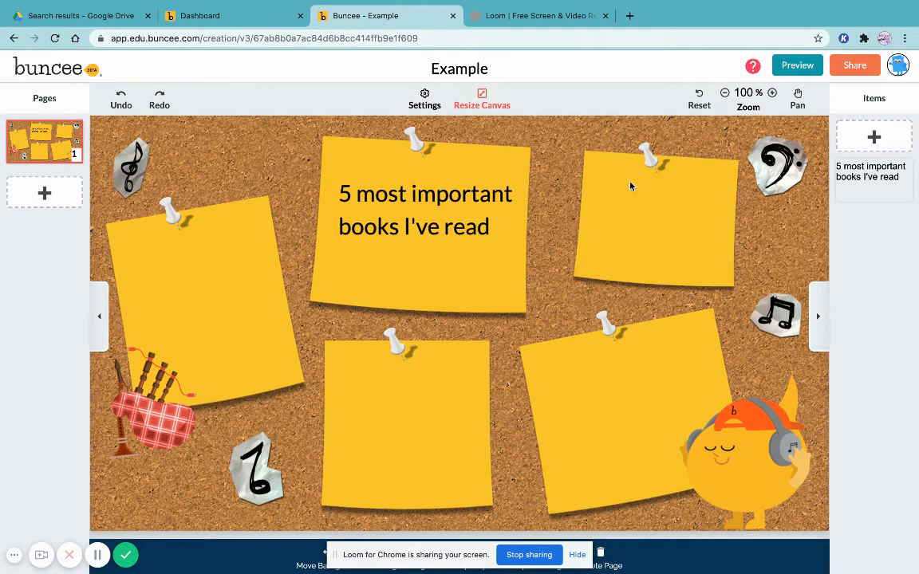
left_click(48, 68)
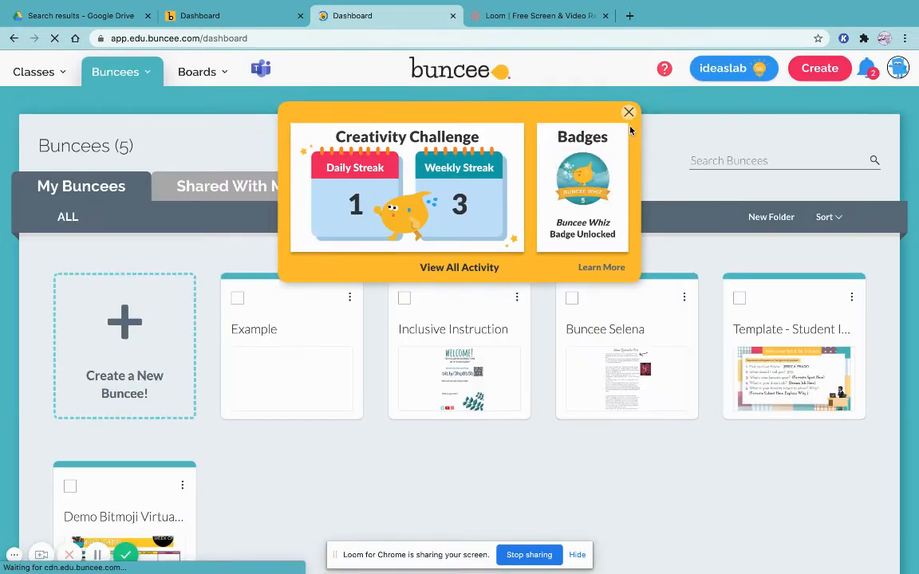
Dismiss the Creativity Challenge popup and open the Buncee Selena project for editing
left_click(629, 112)
scroll(427, 284, "down", 1)
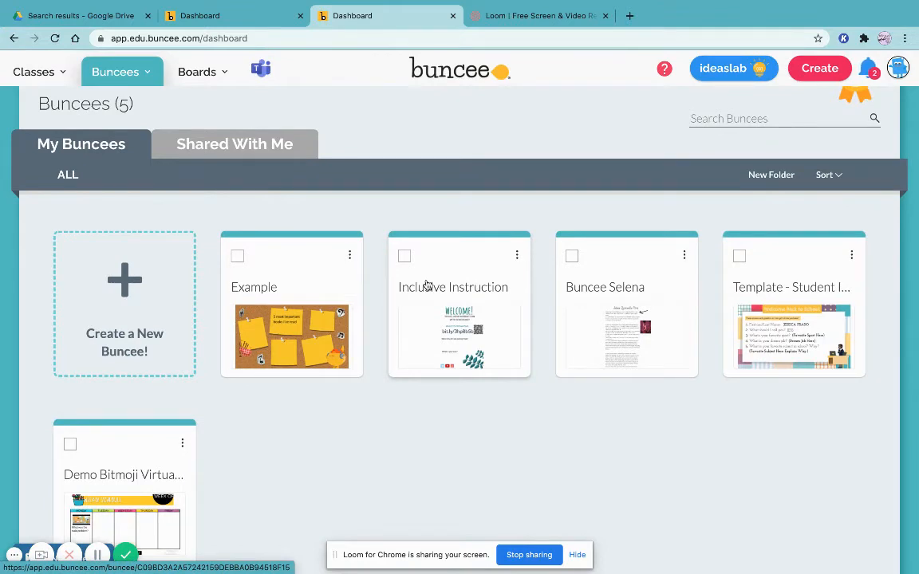
scroll(427, 285, "down", 1)
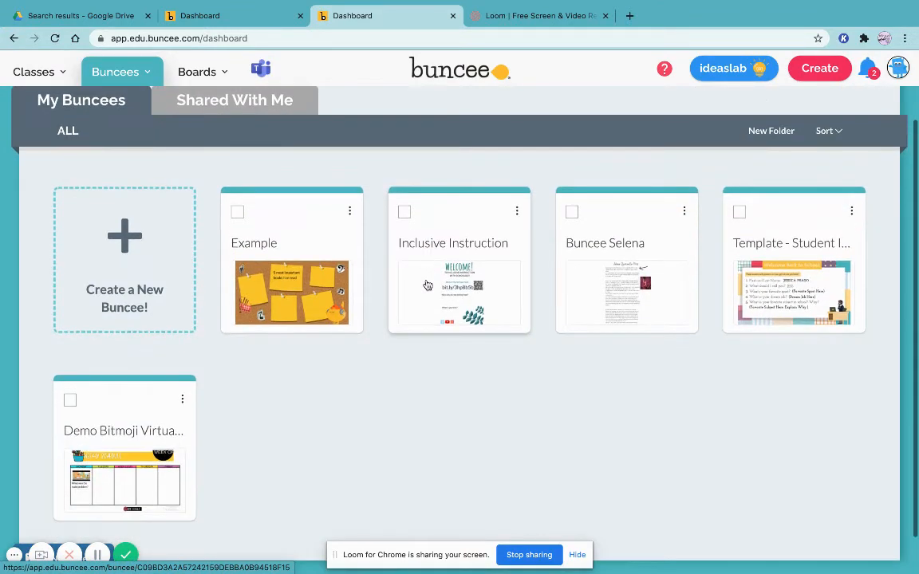
left_click(640, 294)
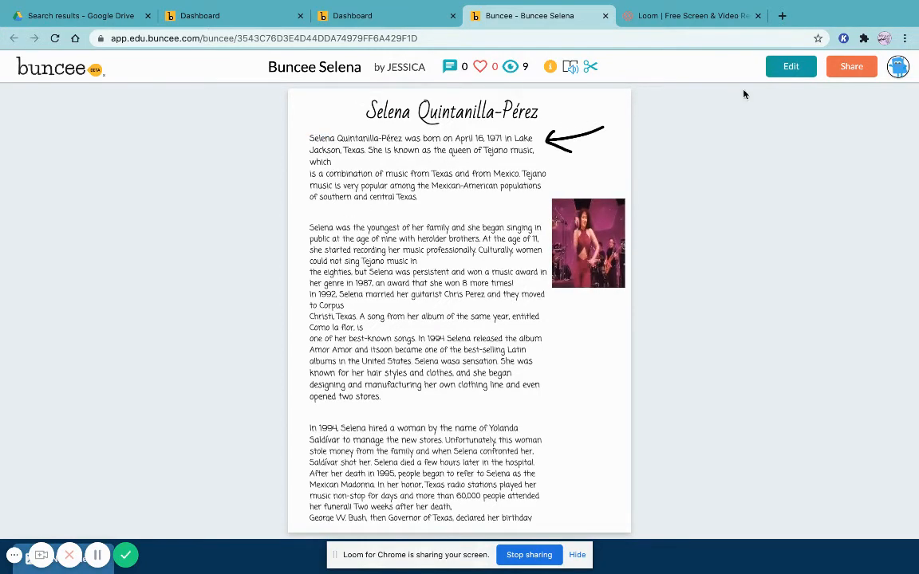
left_click(789, 69)
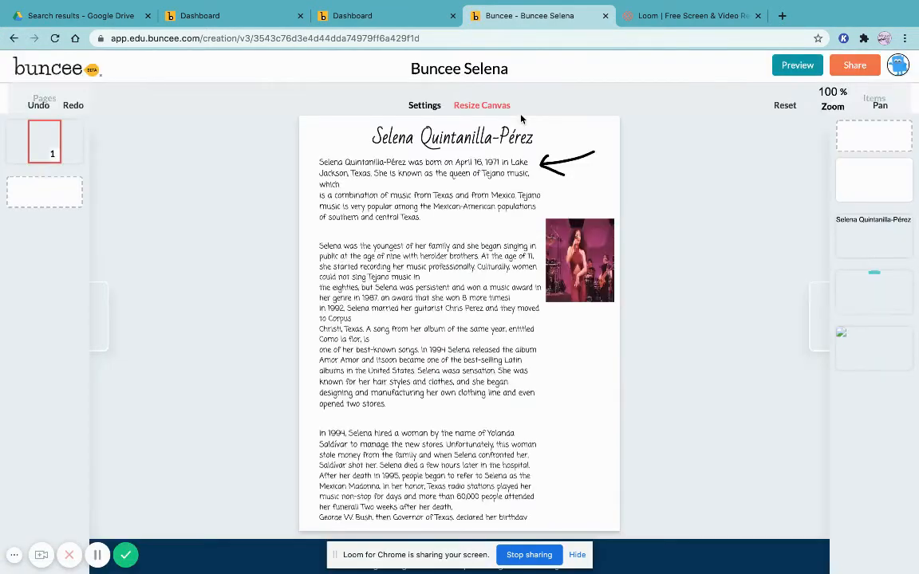
Select the biography text box and move it up, stretching its bottom edge to the page's lower edge
left_click(457, 154)
left_click(429, 198)
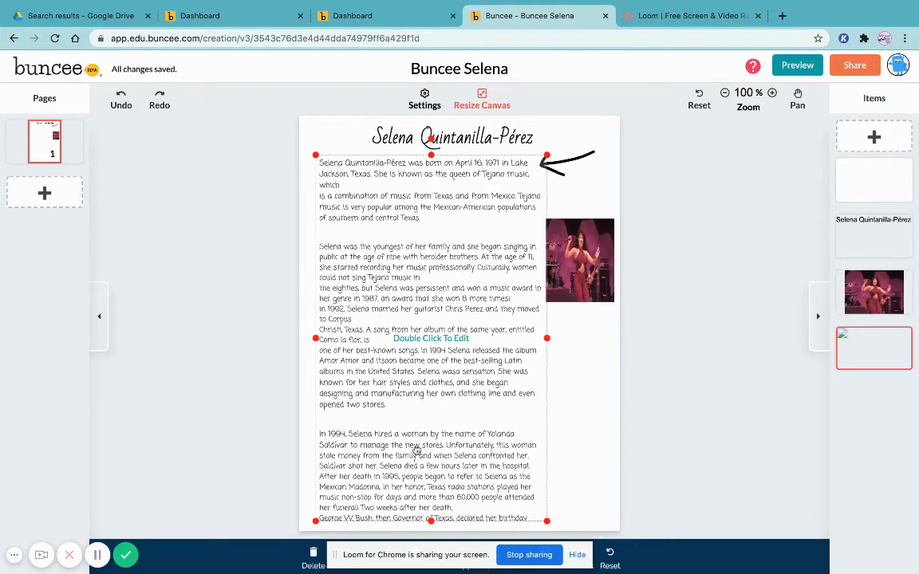
left_click_drag(416, 448, 416, 436)
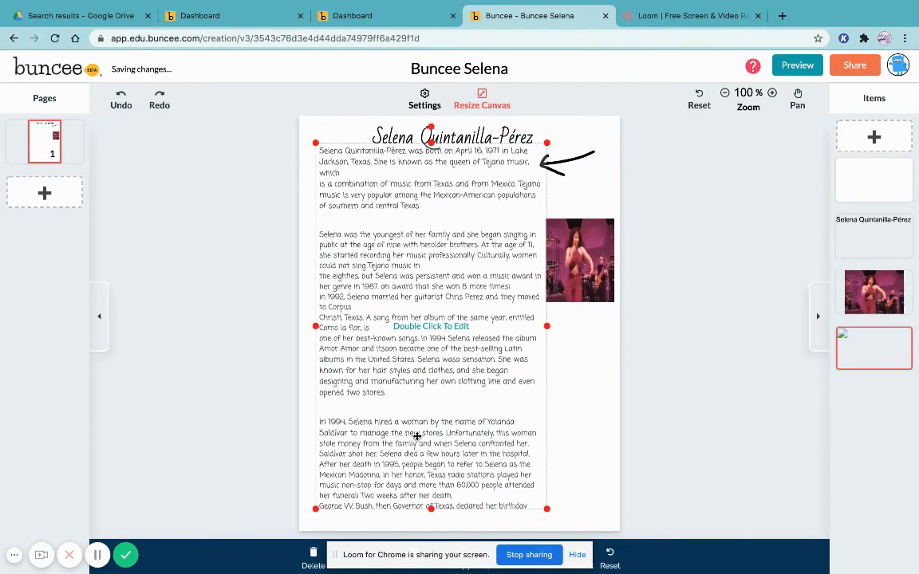
left_click_drag(431, 508, 431, 526)
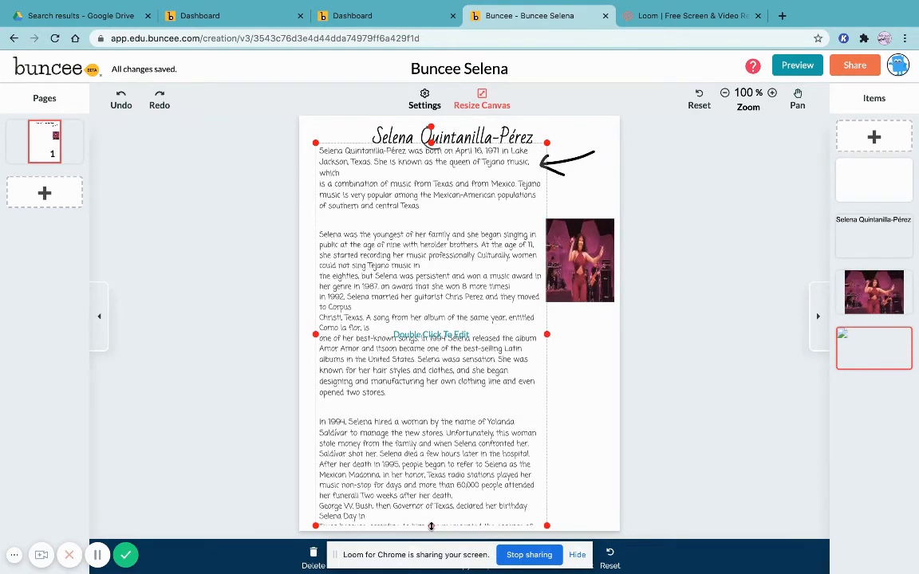
mouse_move(434, 461)
left_mouse_down()
mouse_move(435, 452)
mouse_move(438, 461)
left_mouse_up()
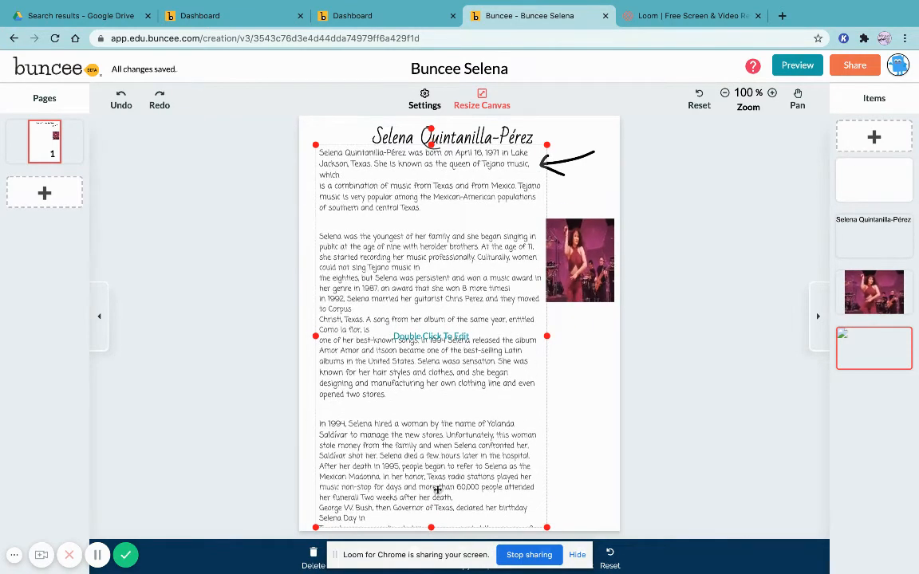
left_click_drag(433, 528, 433, 524)
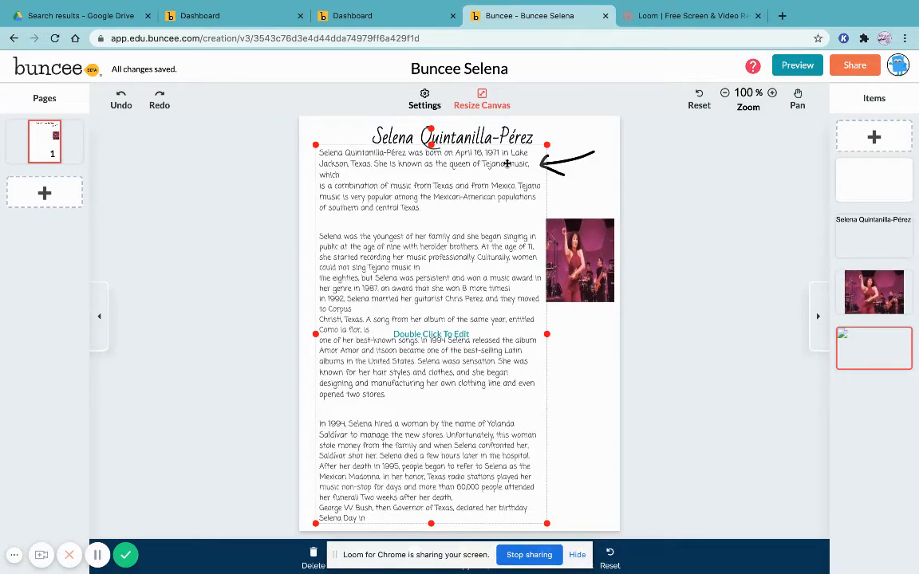
Remove the line breaks in the biography's first paragraph so the "which is" and "music is" lines join the preceding text
double_click(326, 186)
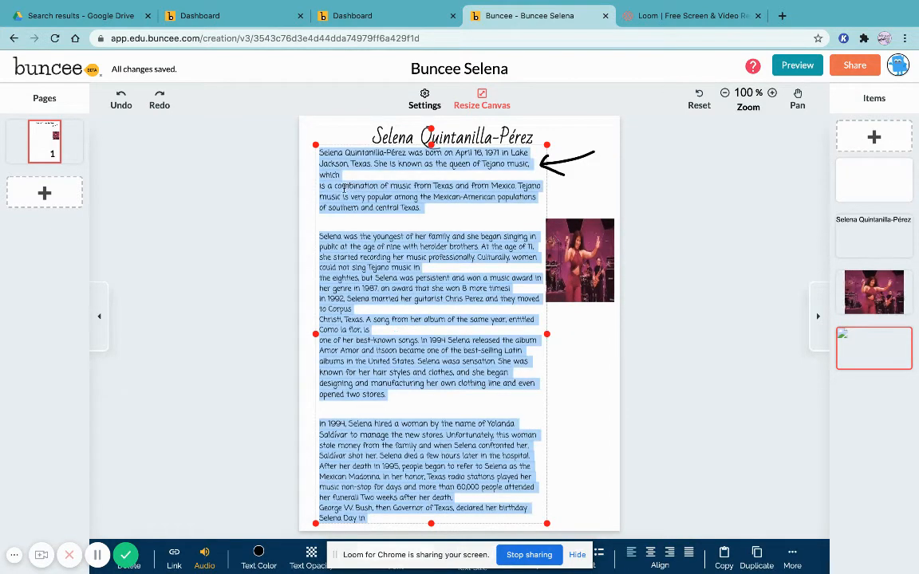
left_click(331, 188)
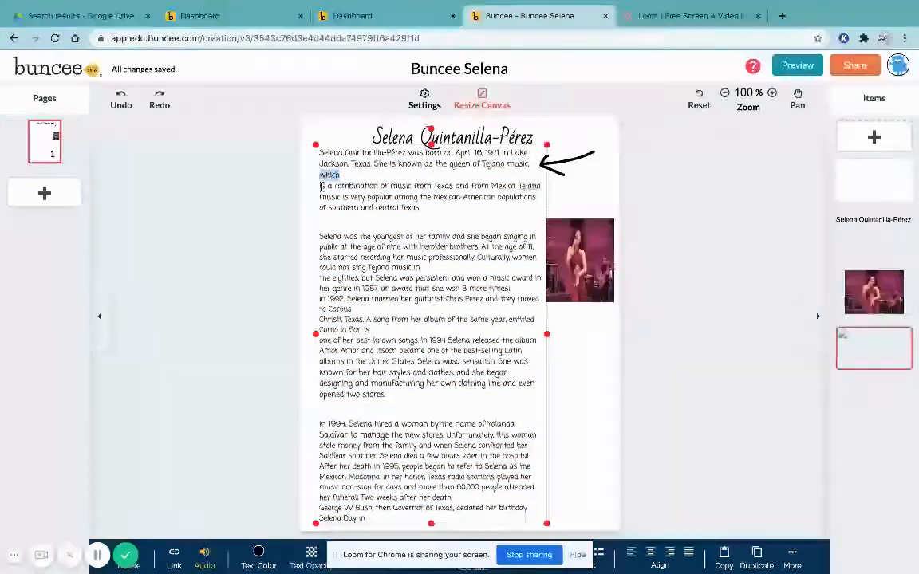
left_click(323, 208)
key("BackSpace")
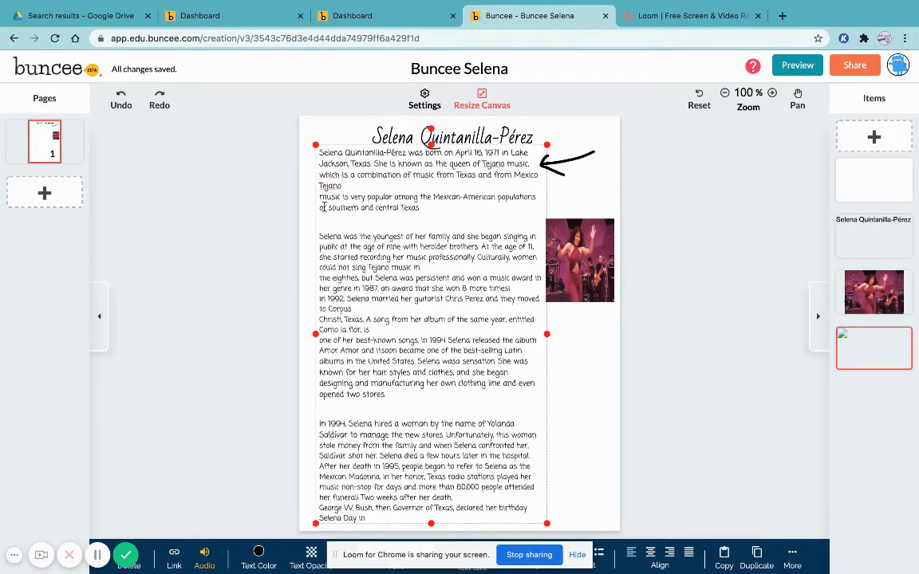
left_click(320, 197)
key("BackSpace")
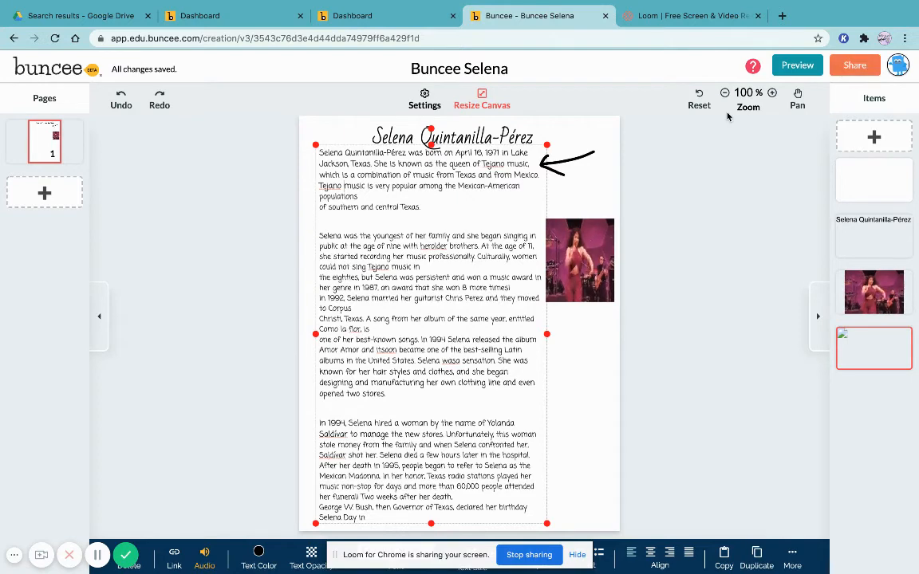
Preview the Buncee Selena project and start reading it aloud in the Immersive Reader
left_click(798, 65)
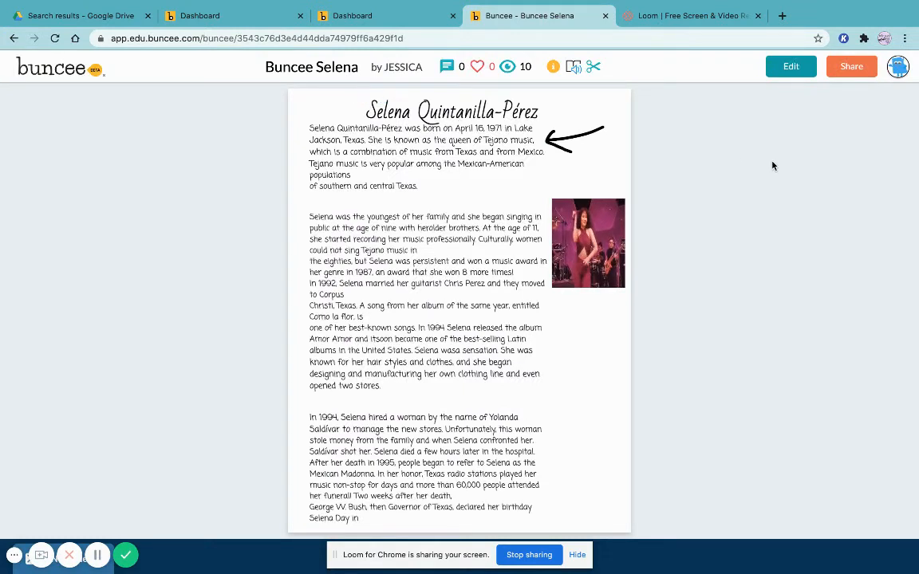
left_click(576, 68)
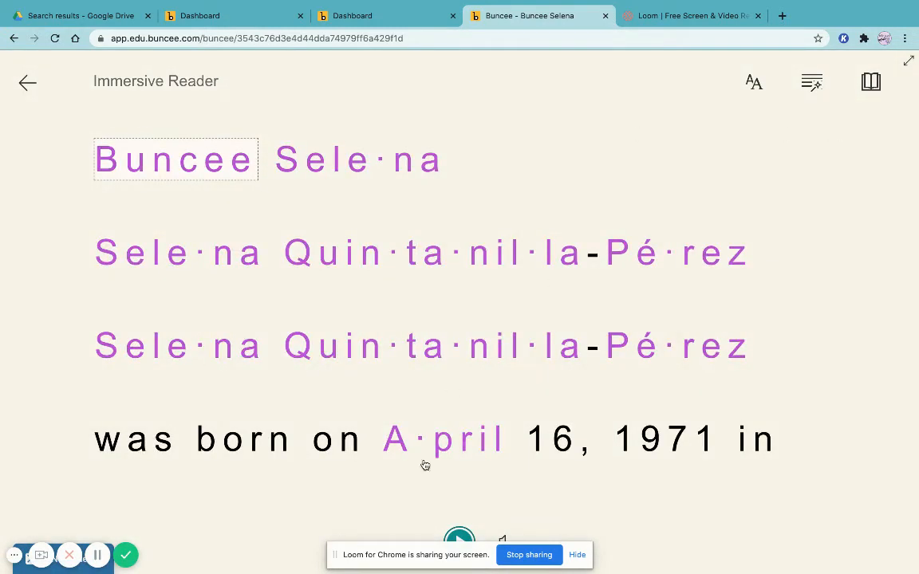
left_click(469, 536)
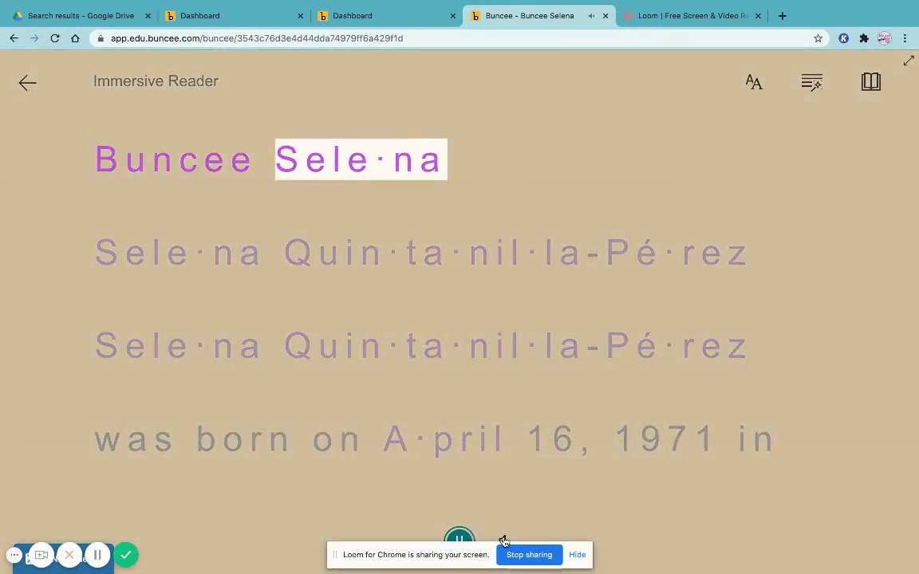
Lower the voice speed in the Immersive Reader's voice settings and exit the reader
left_click(502, 540)
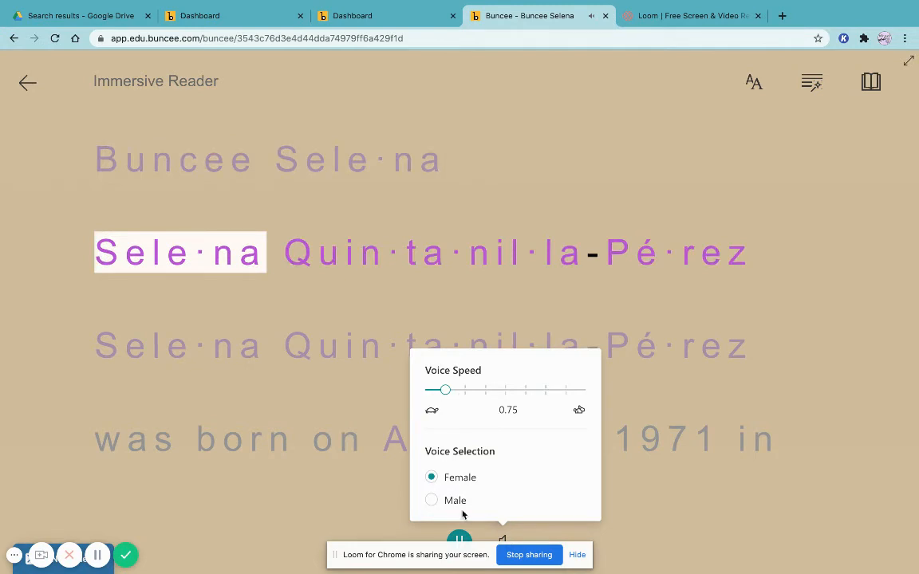
left_click(479, 429)
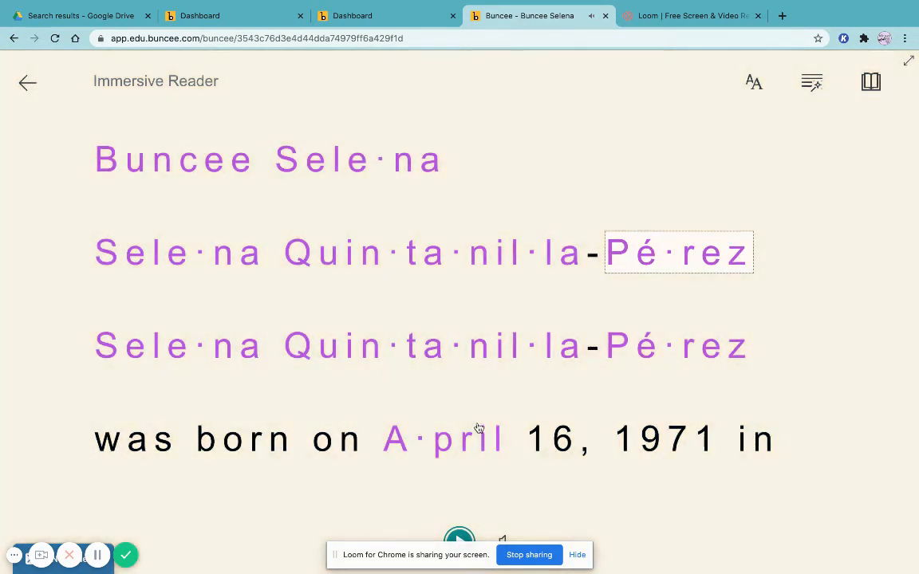
left_click(503, 541)
left_click_drag(453, 399, 429, 409)
left_click(268, 367)
left_click(29, 83)
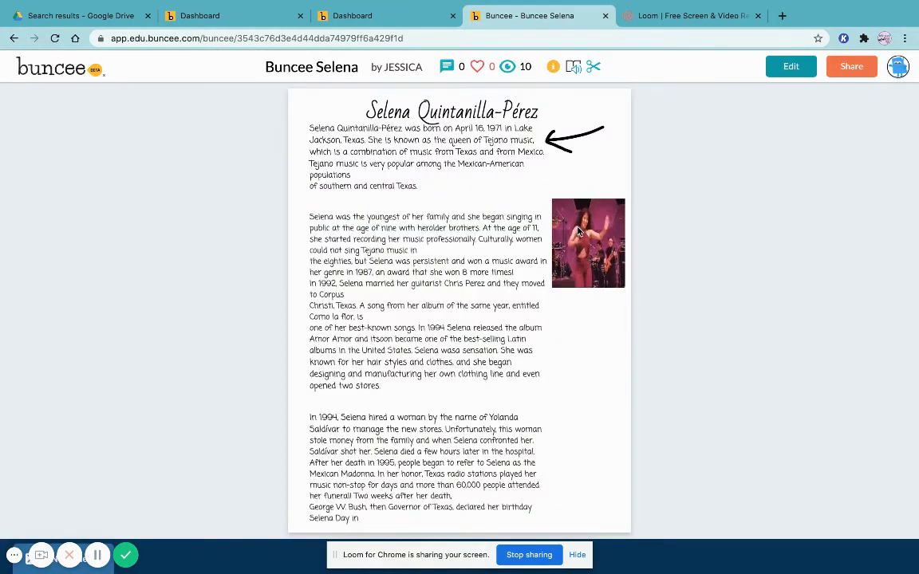
Return to the editor and inspect the biography text box and the Selena photo
left_click(791, 66)
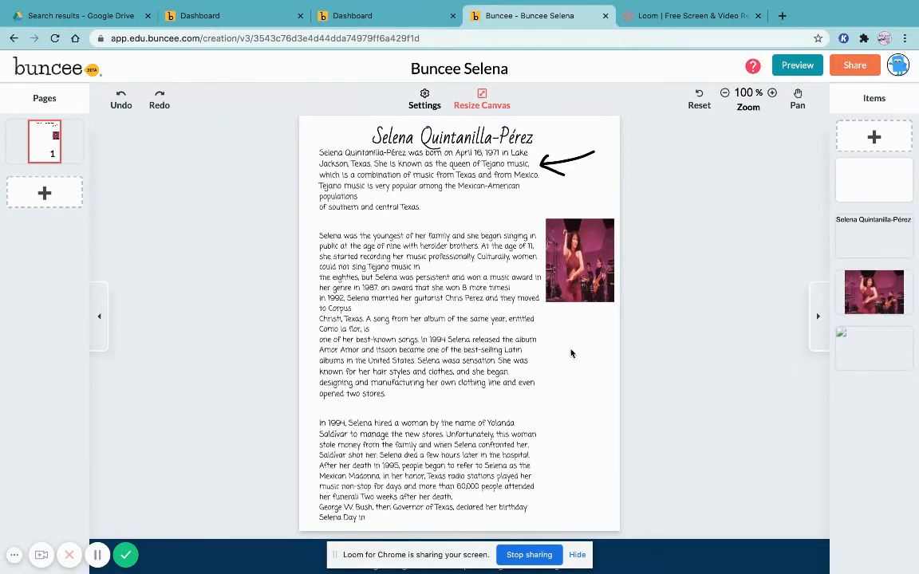
left_click(425, 331)
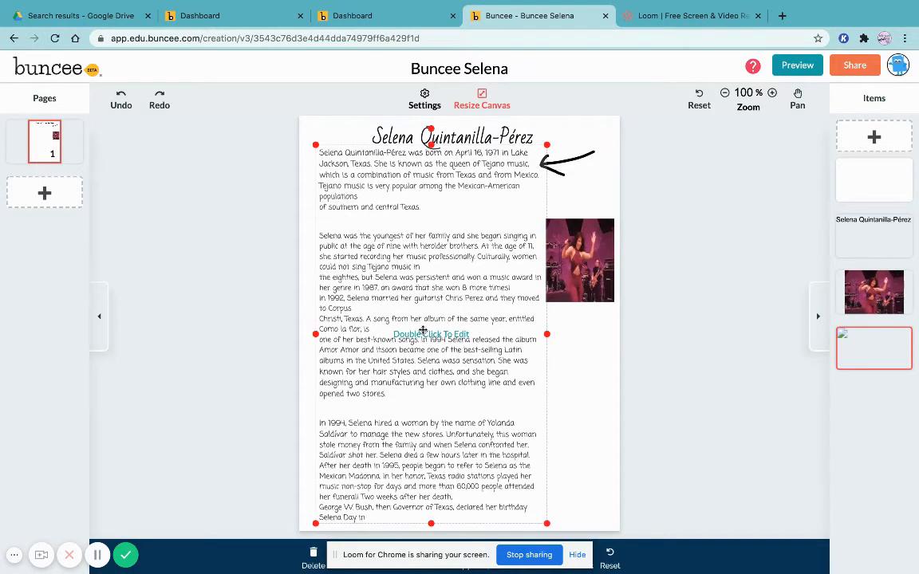
double_click(423, 330)
left_click(423, 330)
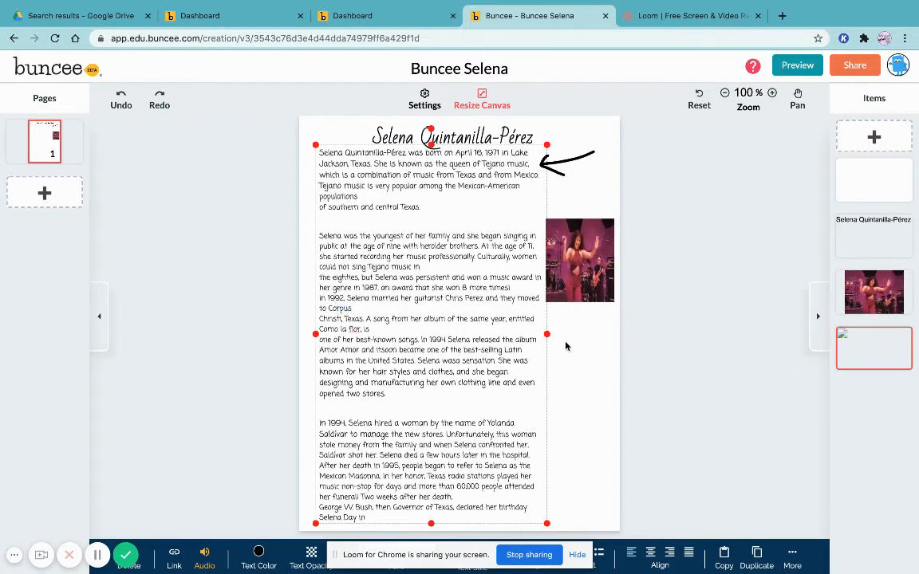
left_click(580, 257)
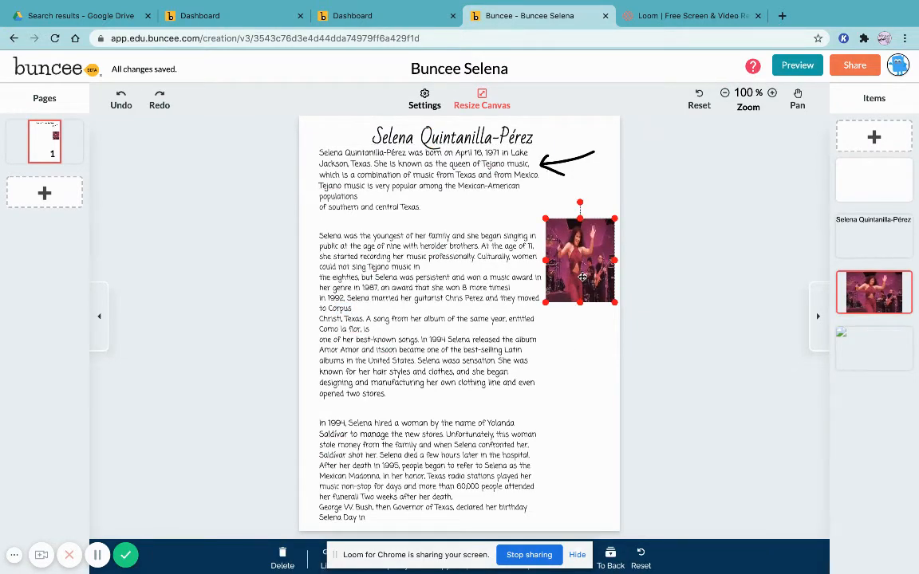
left_click(564, 160)
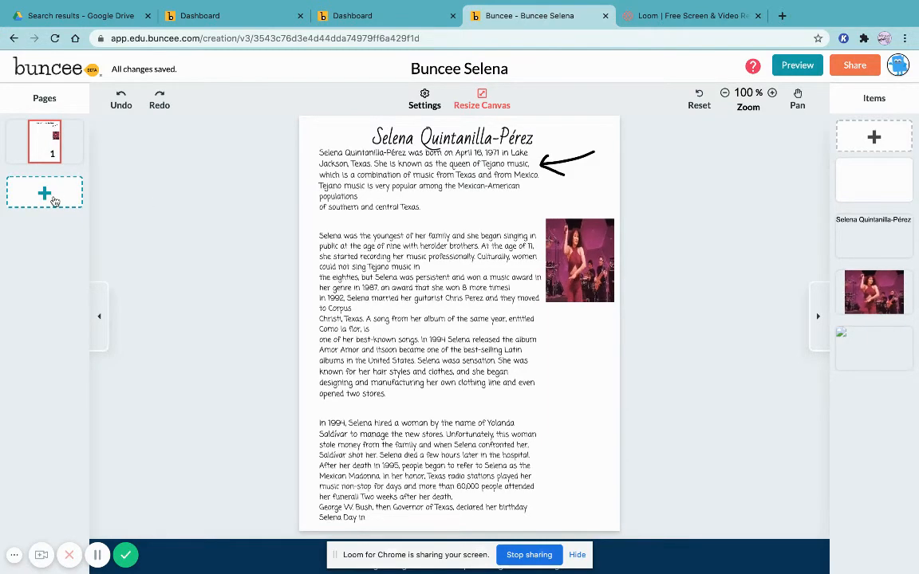
Add a blank new page to the Buncee Selena project
left_click(53, 199)
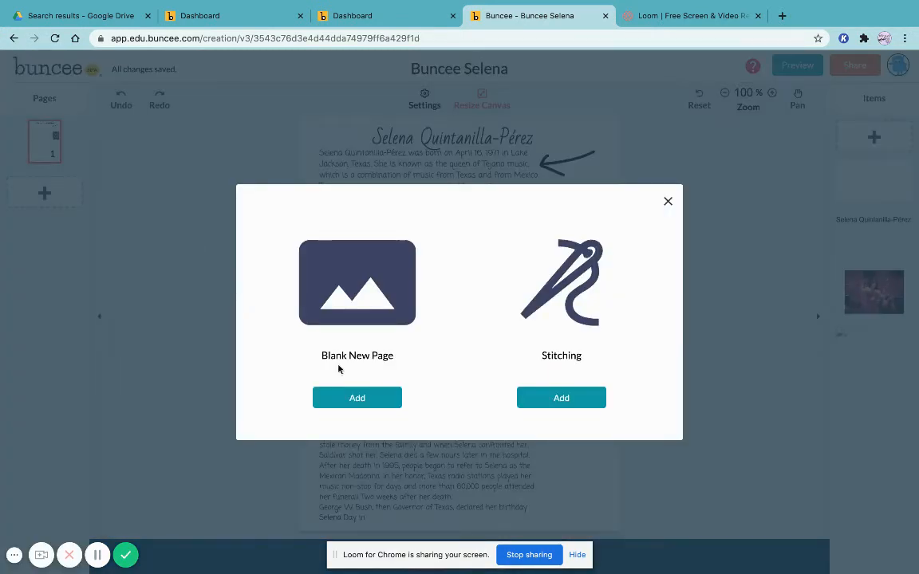
left_click(373, 401)
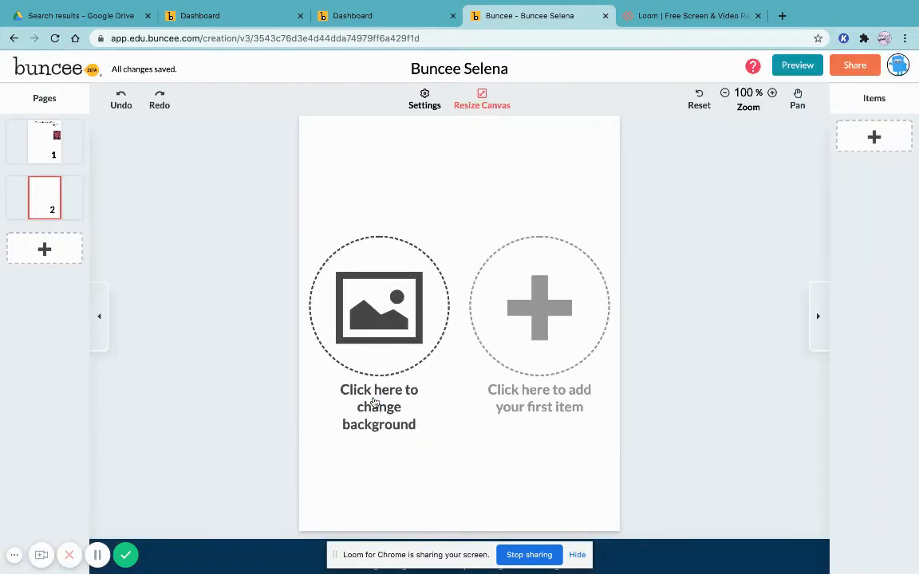
Open the new page's background picker, switch to the Upload source, and close it
left_click(402, 356)
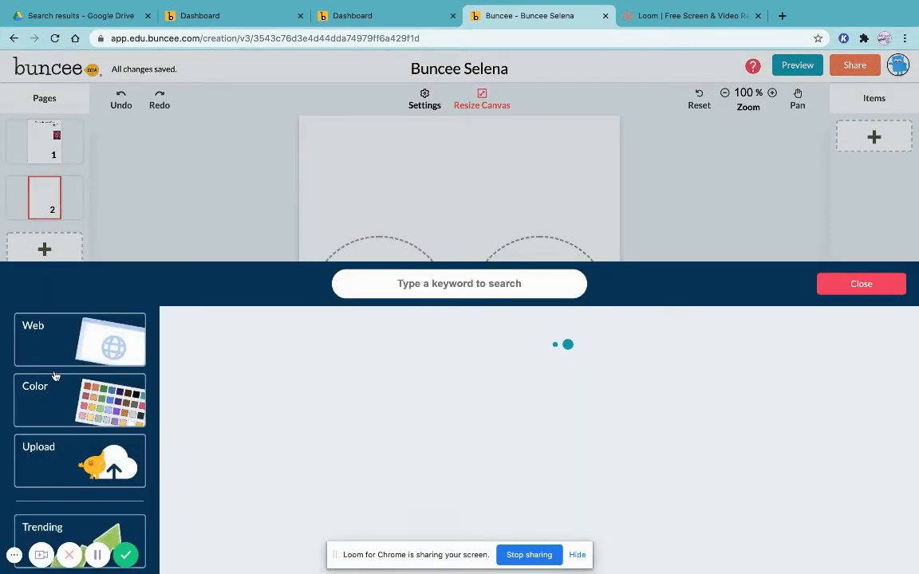
left_click(72, 467)
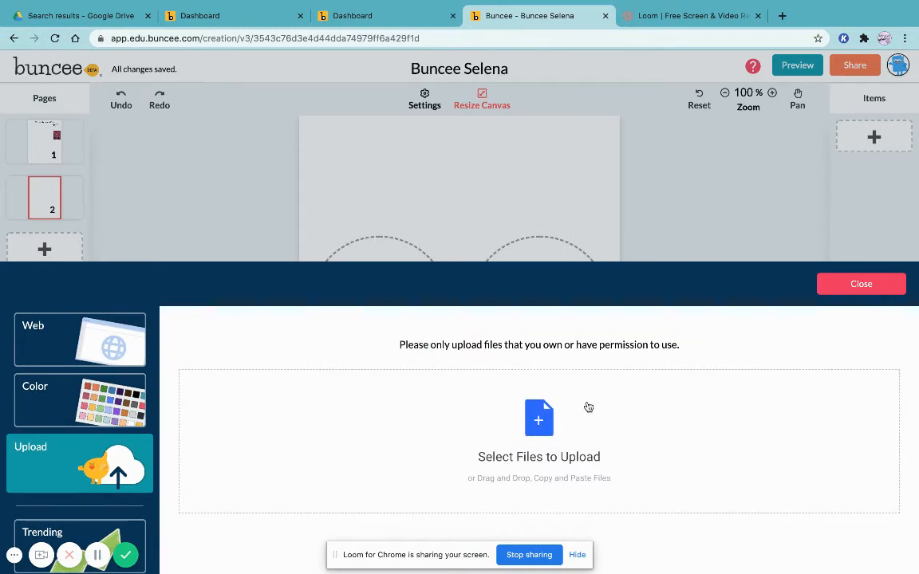
left_click(856, 287)
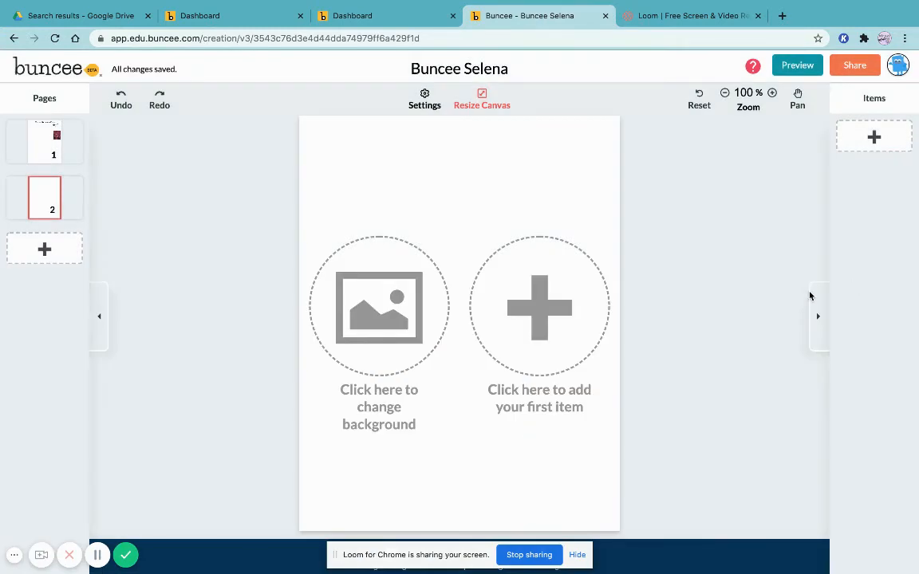
Switch between the first and second pages
left_click(39, 149)
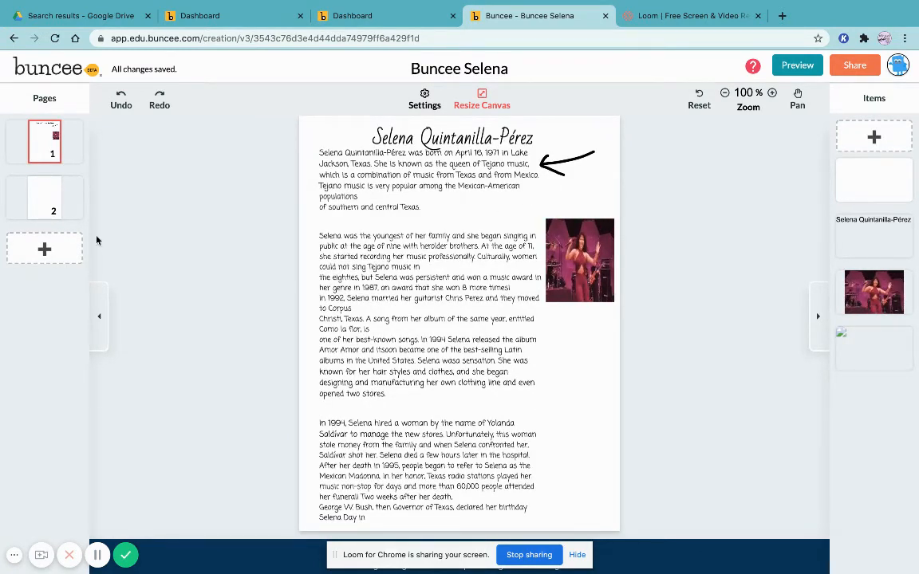
left_click(63, 209)
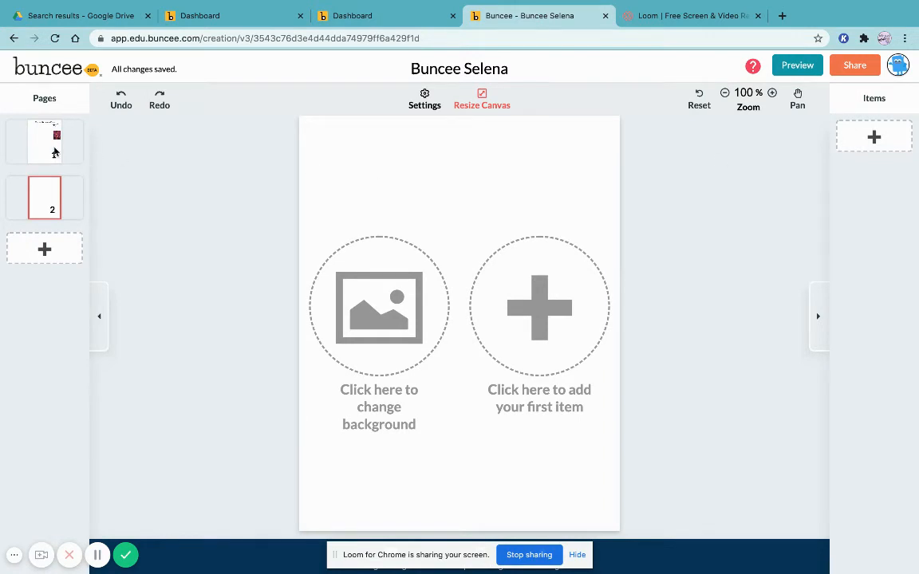
left_click(55, 152)
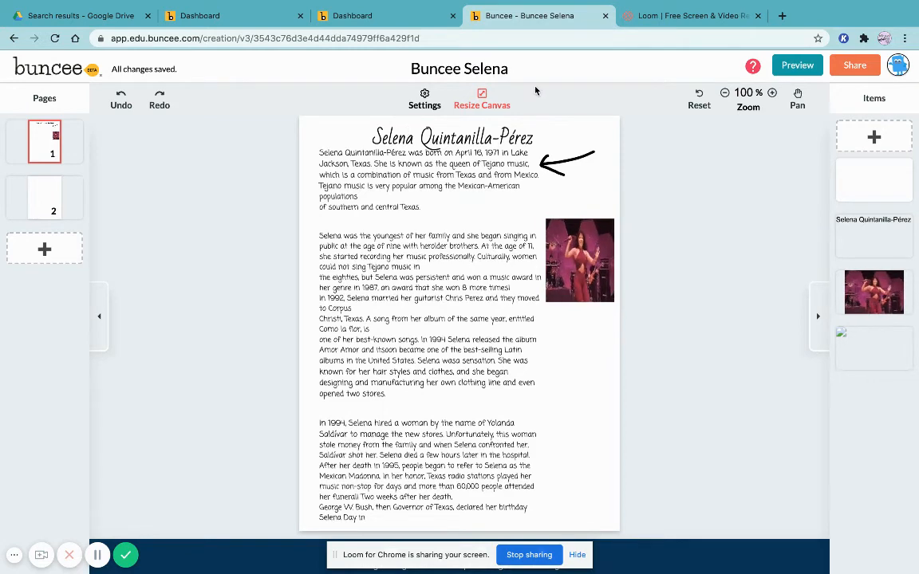
Try to resize the canvas to Letter (8.5:11) and cancel the size change
left_click(483, 99)
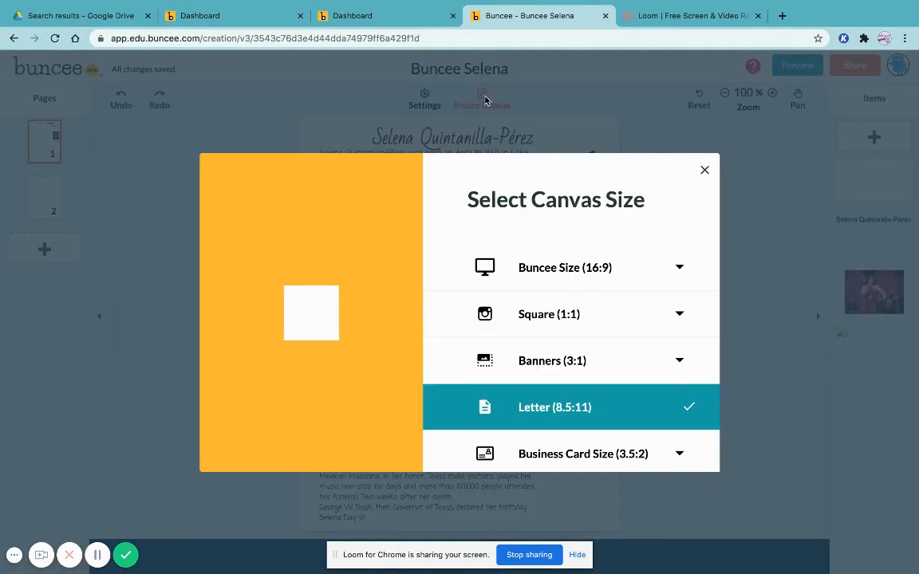
left_click(584, 406)
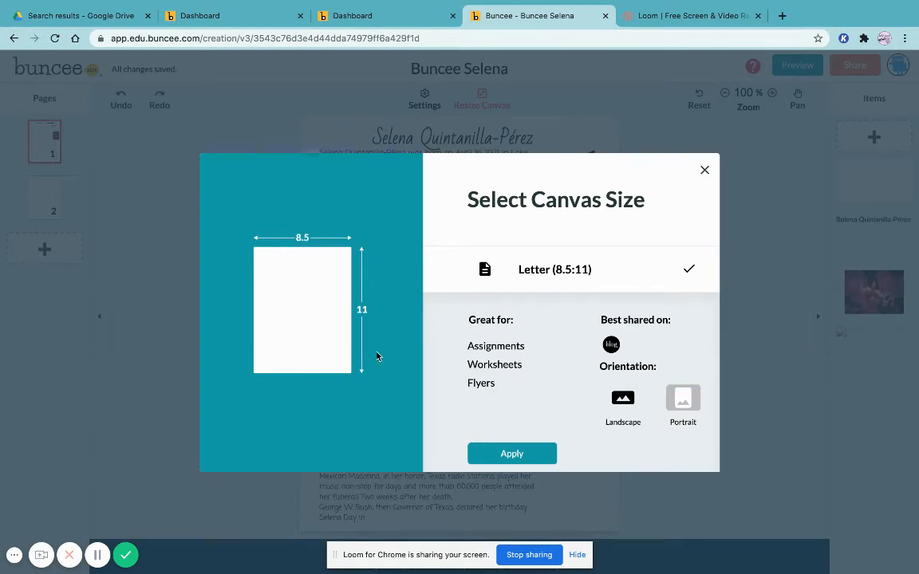
left_click(515, 458)
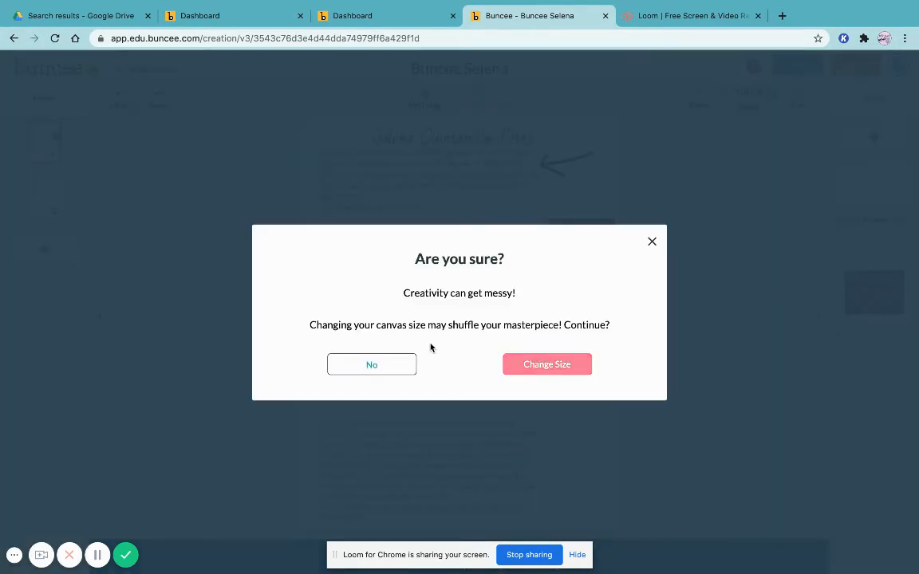
left_click(654, 242)
left_click(704, 171)
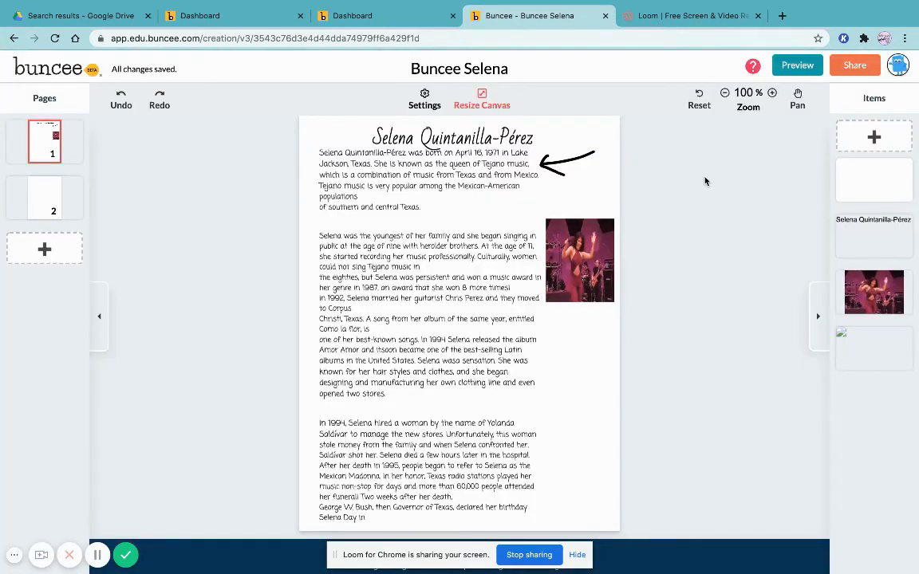
Go back to the Buncee dashboard and dismiss the Creativity Challenge popup
left_click(49, 202)
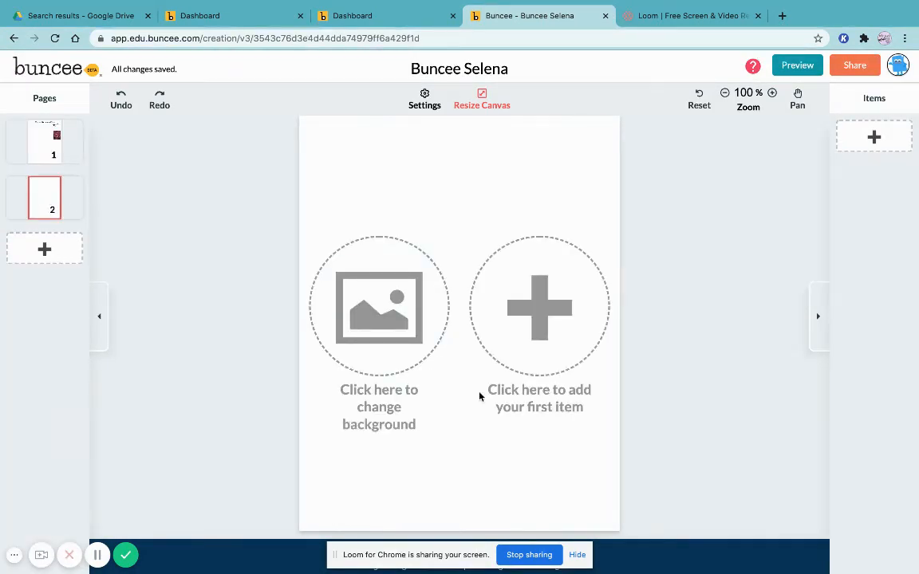
left_click(48, 138)
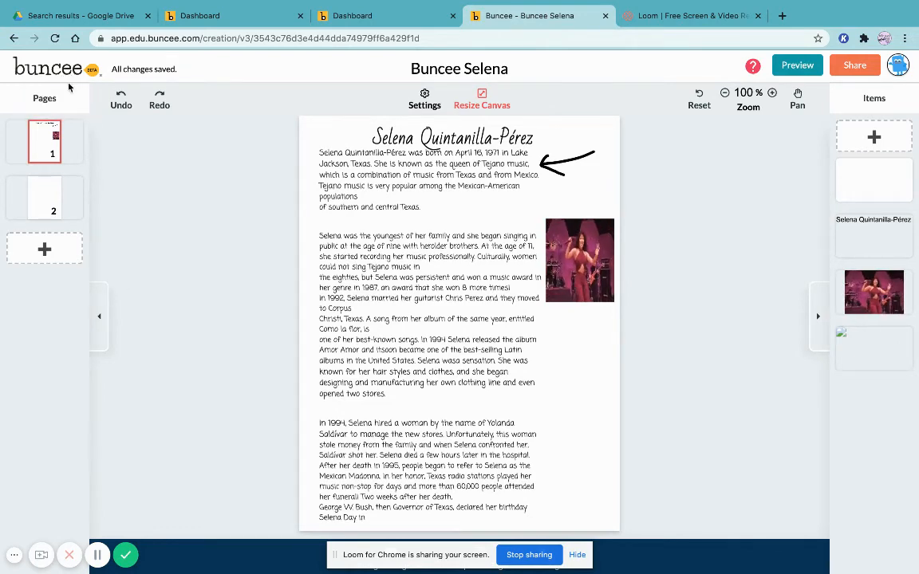
left_click(48, 69)
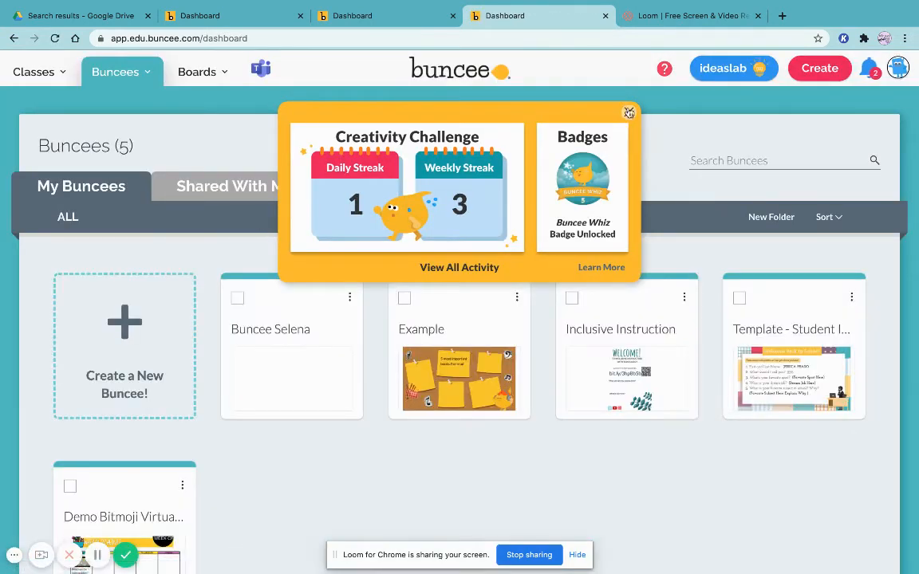
left_click(629, 113)
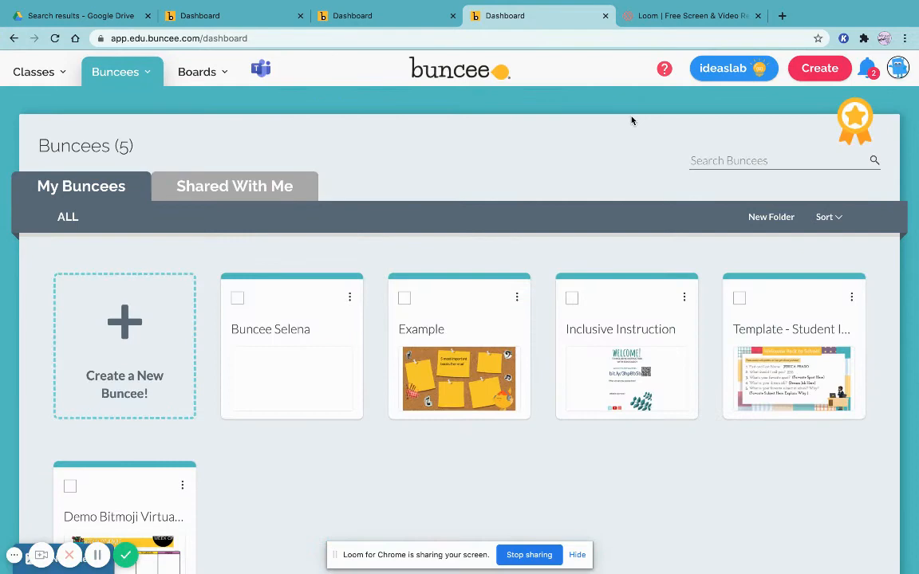
Open the Inclusive Instruction Buncee for editing
left_click(651, 392)
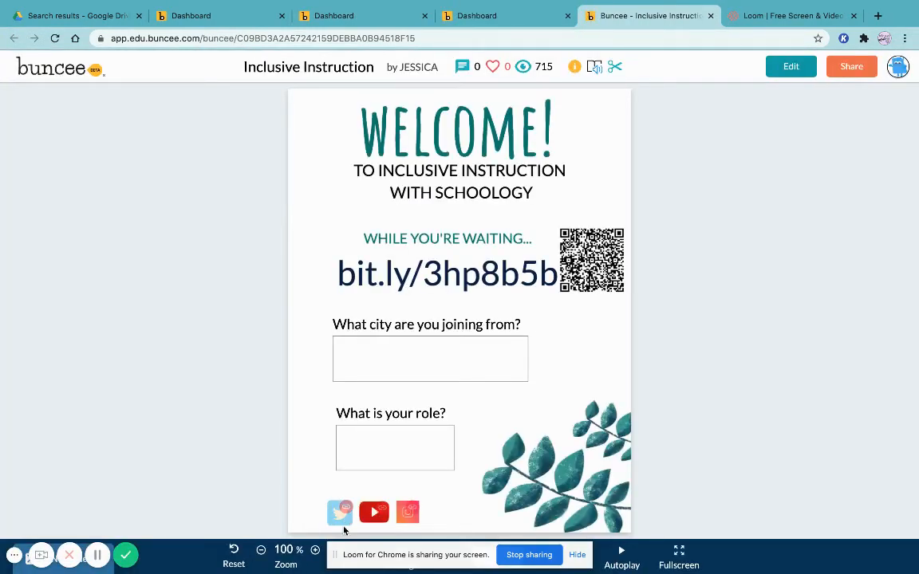
left_click(788, 67)
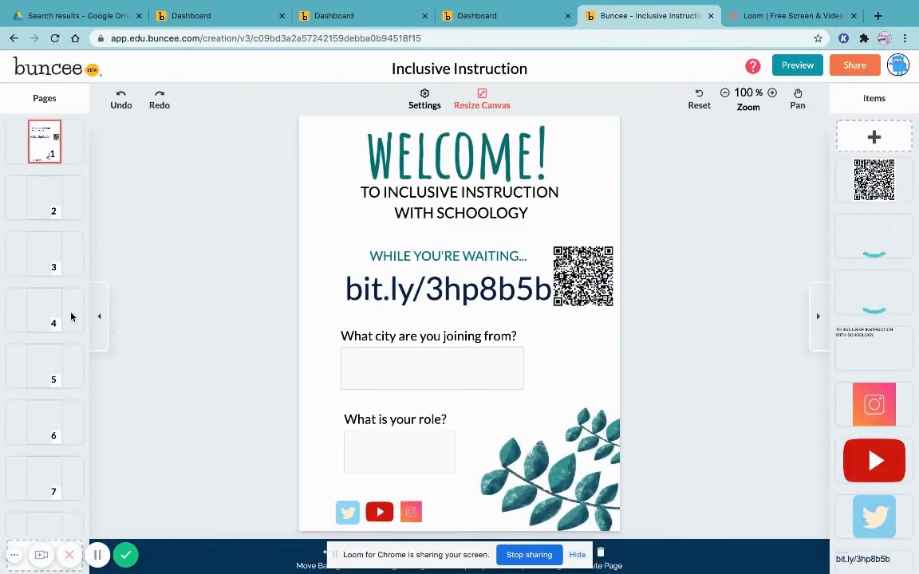
Go to page 4 and nudge the top-left Bilingual Buho embed image slightly up and right
scroll(69, 319, "down", 1)
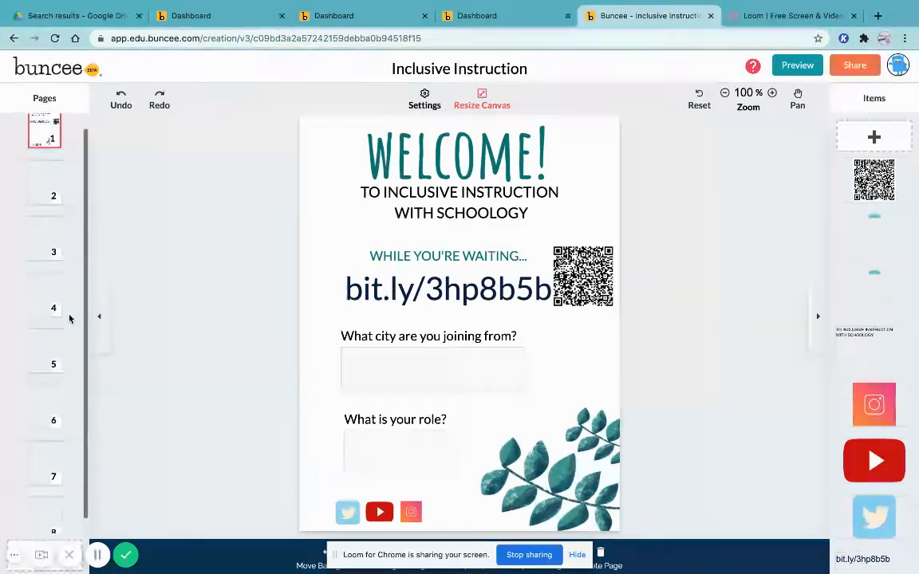
left_click(63, 182)
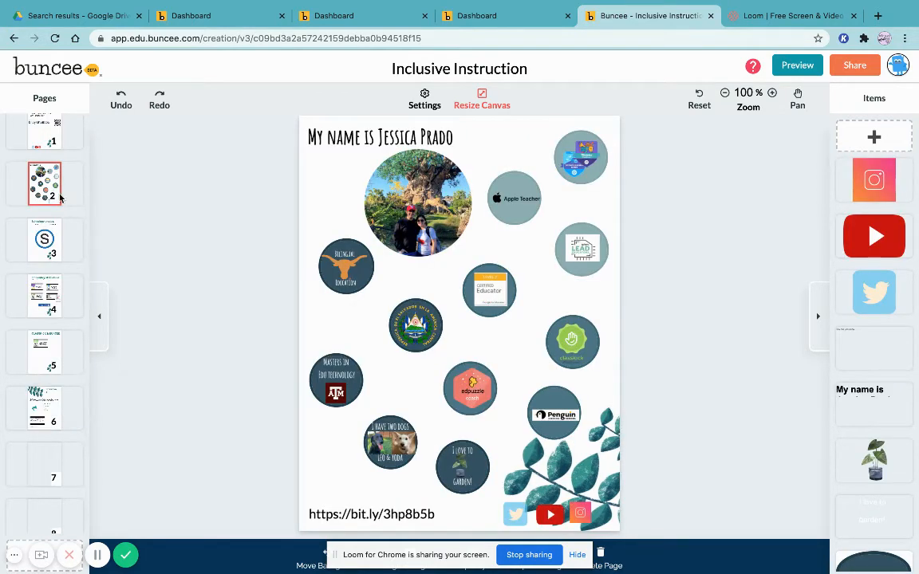
left_click(59, 281)
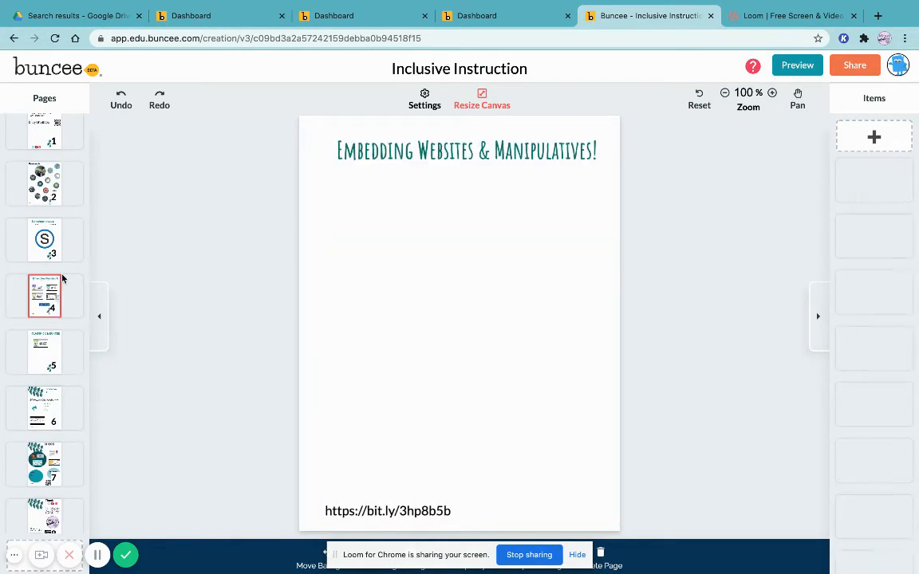
left_click(388, 233)
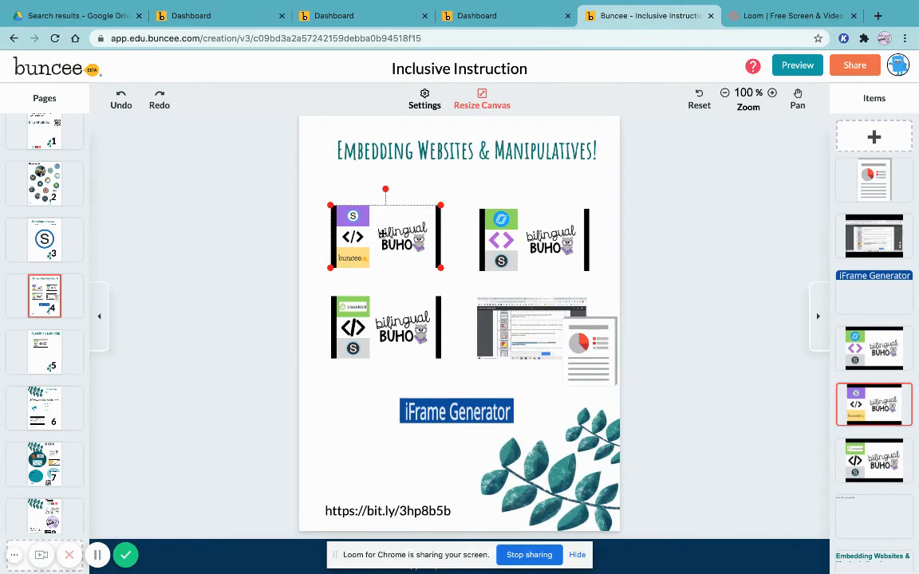
mouse_move(440, 206)
left_mouse_down()
mouse_move(492, 173)
mouse_move(454, 198)
left_mouse_up()
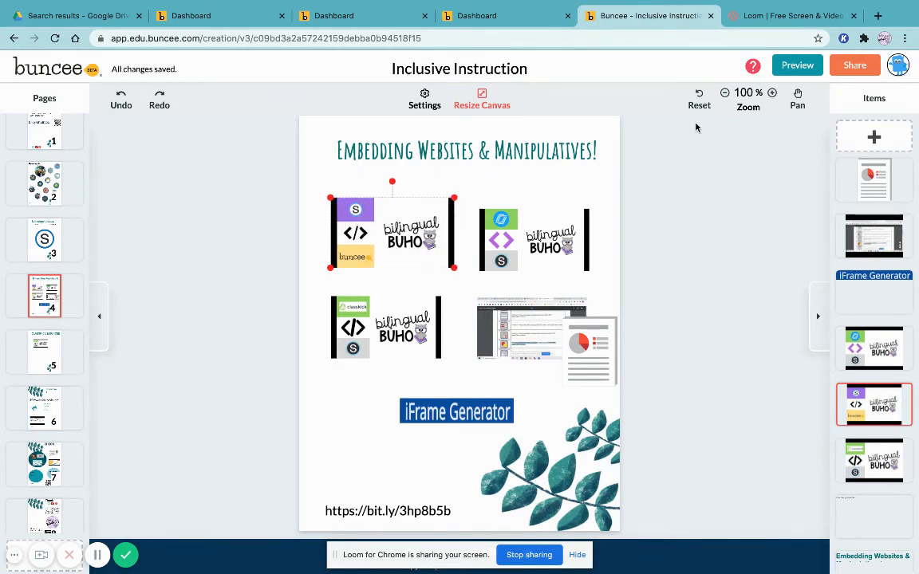